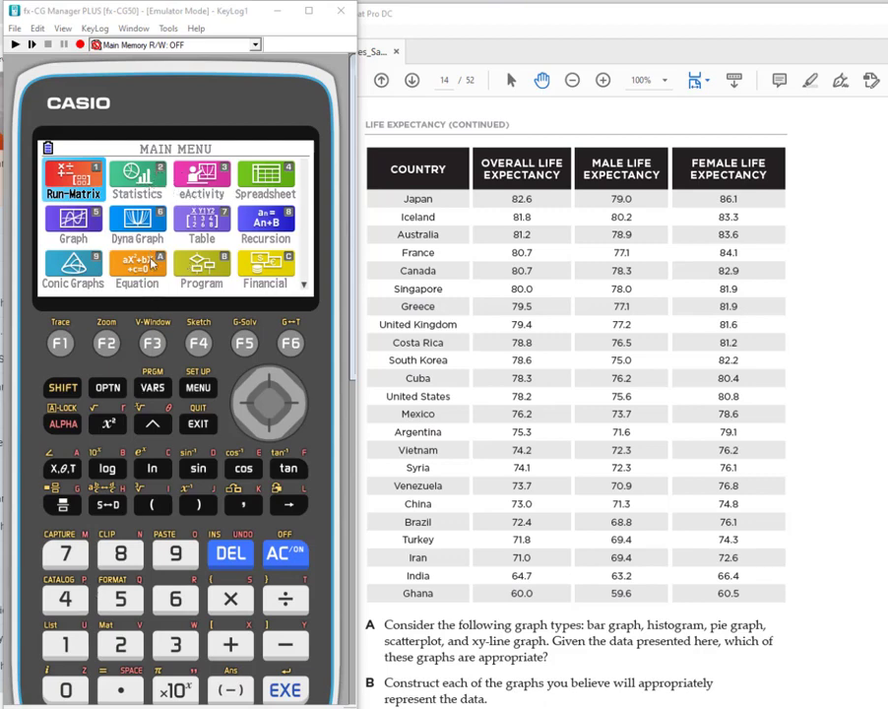
# Step: Open the Statistics list editor and name List 1 OVER
pyautogui.click(154, 177)
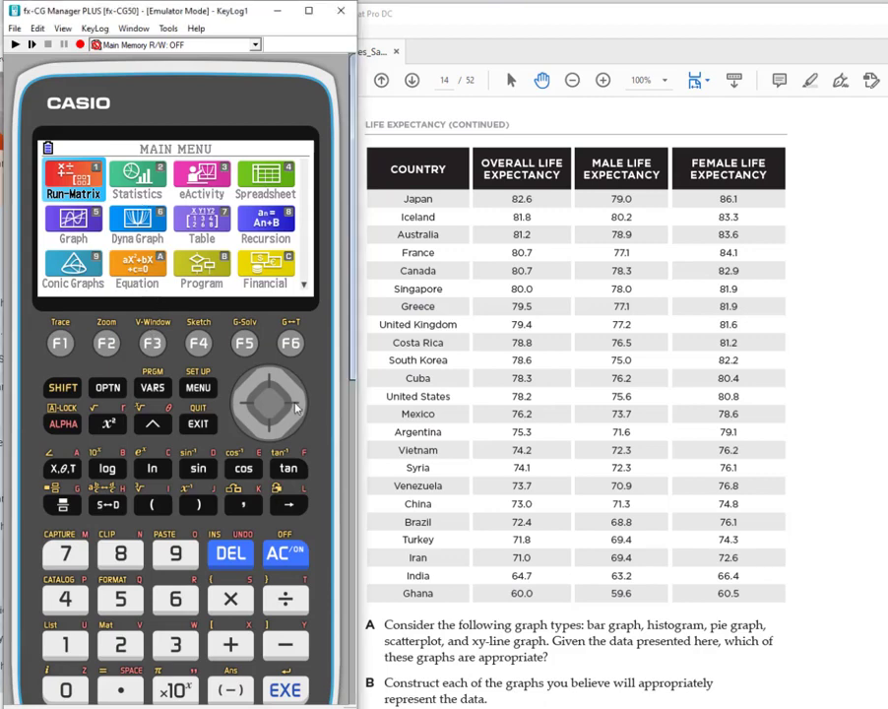
pyautogui.click(283, 693)
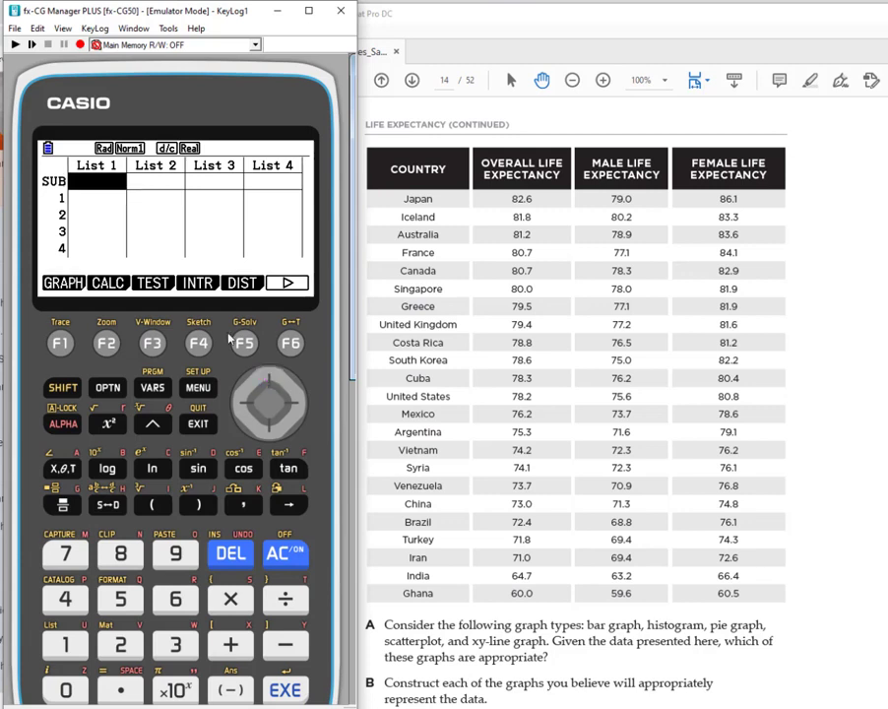
pyautogui.press('Up')
pyautogui.click(69, 389)
pyautogui.click(69, 425)
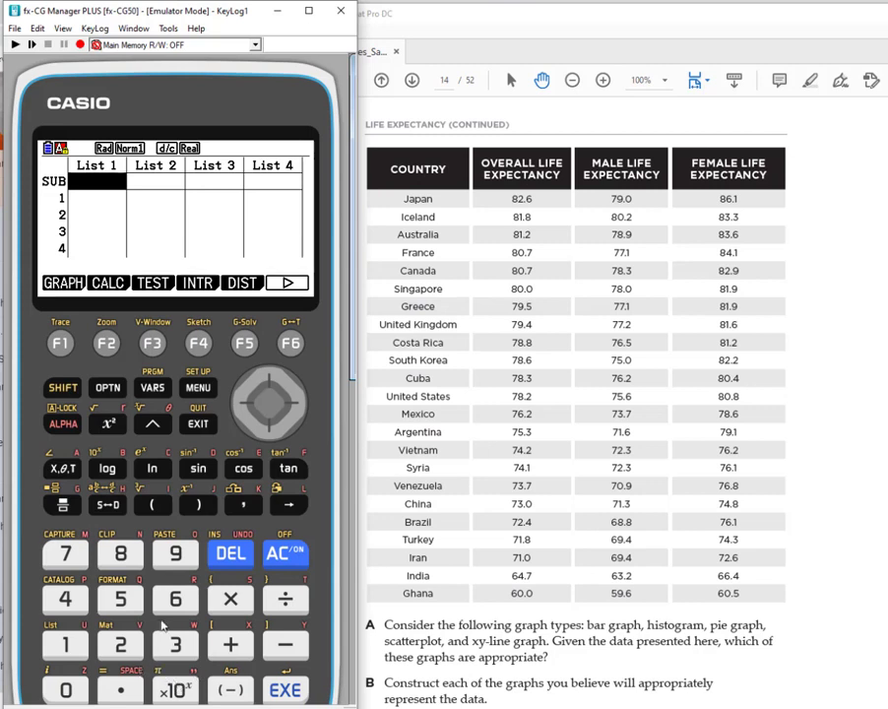
pyautogui.click(176, 554)
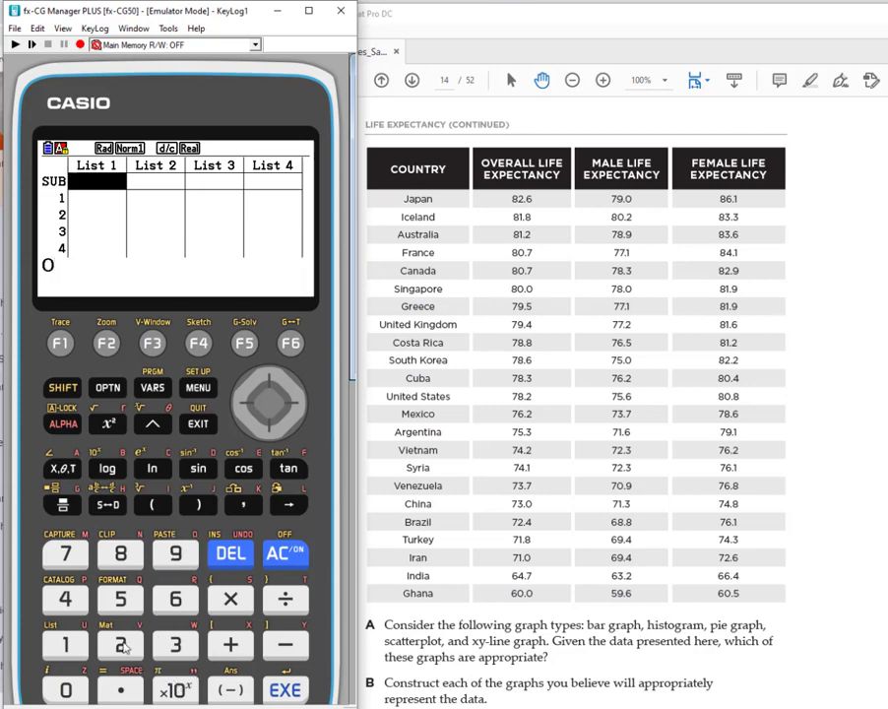
pyautogui.write('V')
pyautogui.click(248, 471)
pyautogui.click(175, 596)
pyautogui.click(285, 692)
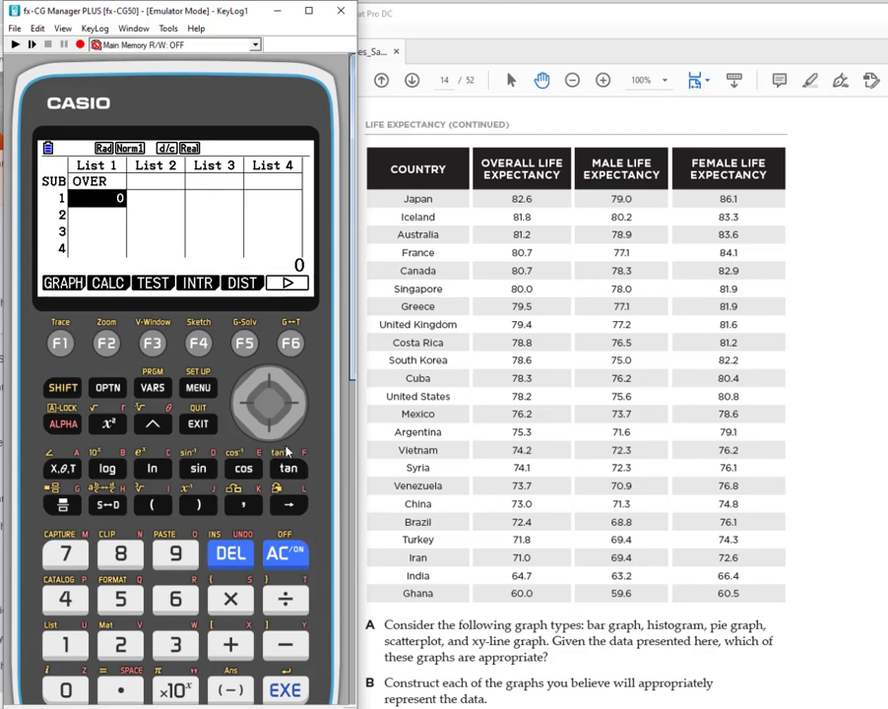
# Step: Name List 2 MALE
pyautogui.click(269, 380)
pyautogui.click(299, 408)
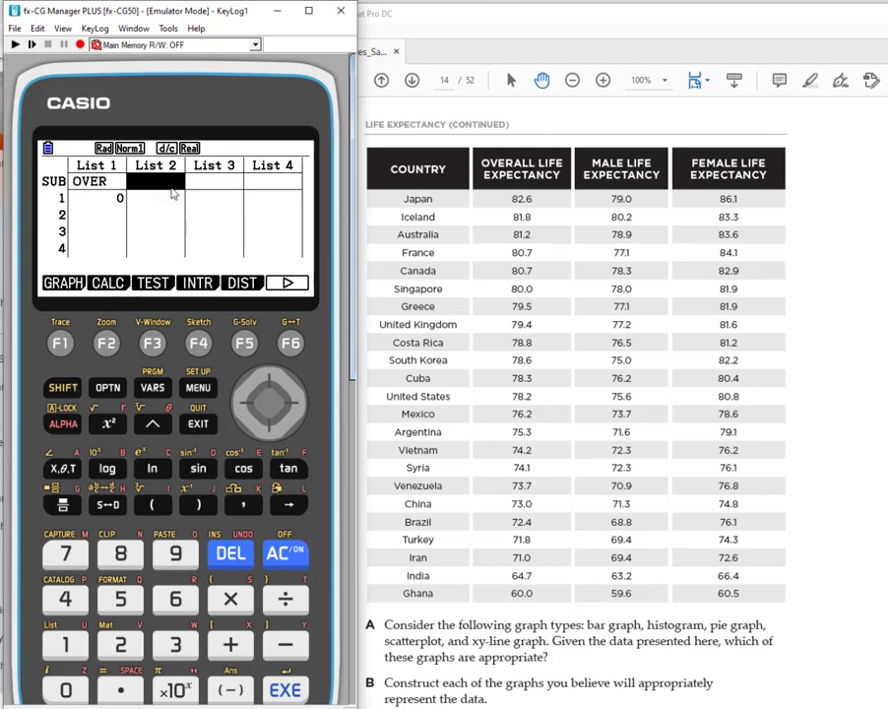
pyautogui.click(64, 388)
pyautogui.write('M')
pyautogui.click(63, 467)
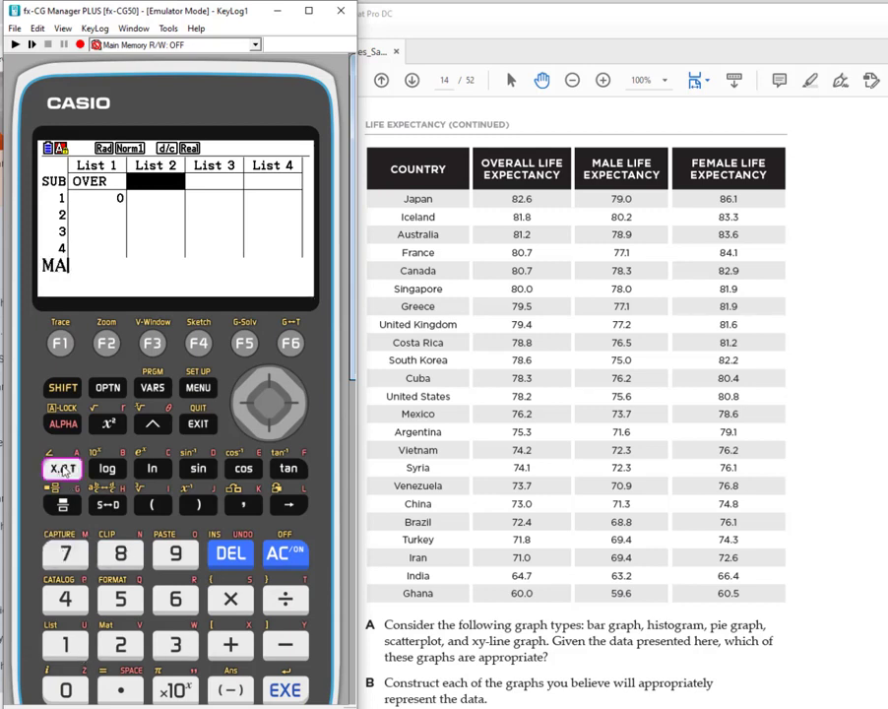
pyautogui.click(288, 504)
pyautogui.click(246, 469)
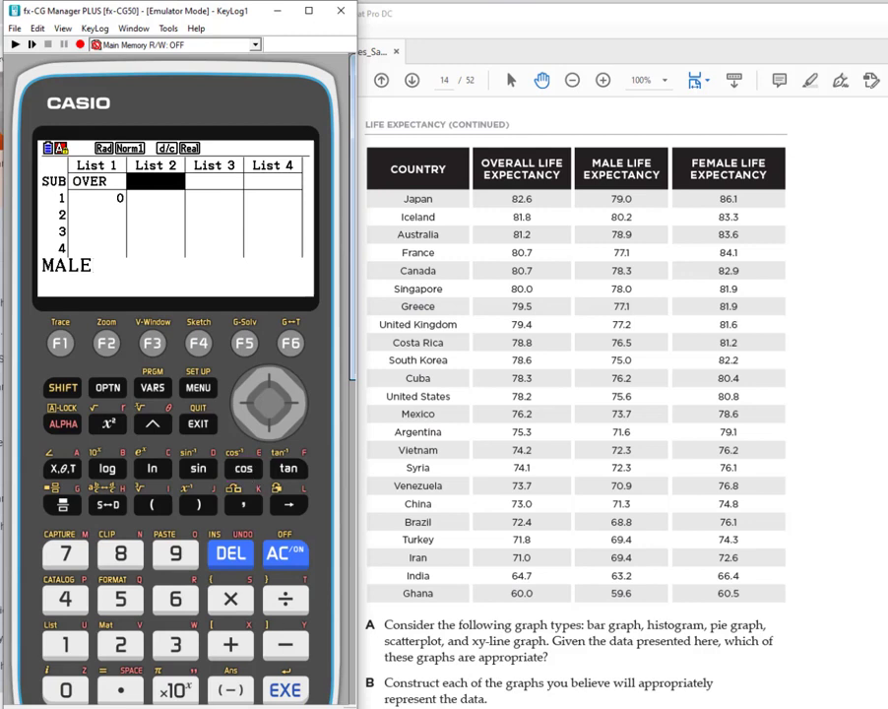
pyautogui.click(285, 691)
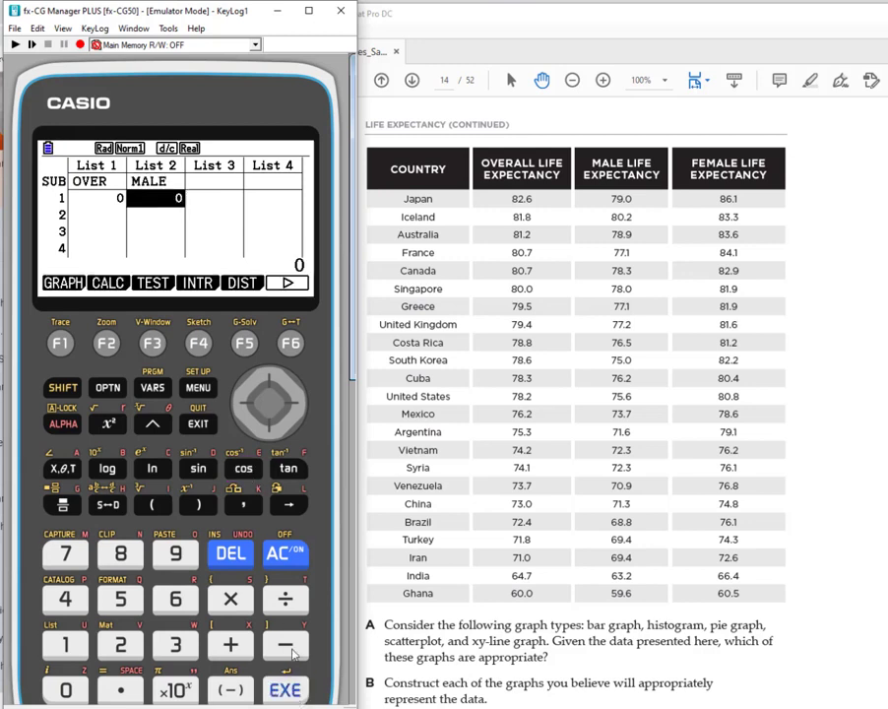
# Step: Name List 3 FEMALE and return to List 1's first row
pyautogui.click(265, 378)
pyautogui.click(298, 402)
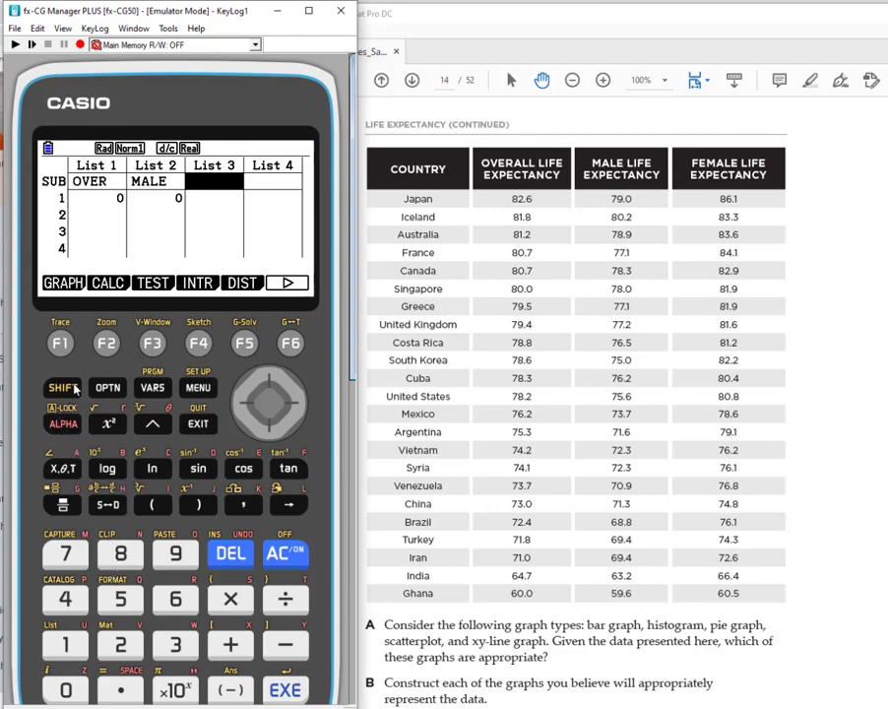
pyautogui.click(72, 391)
pyautogui.click(63, 424)
pyautogui.click(252, 471)
pyautogui.click(254, 471)
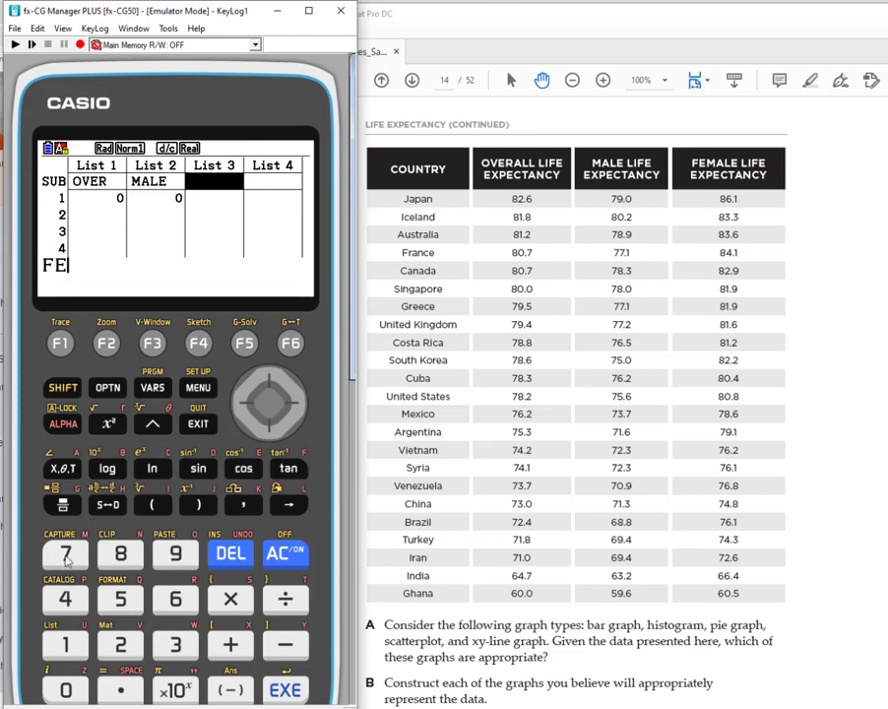
pyautogui.write('M')
pyautogui.click(63, 469)
pyautogui.write('L')
pyautogui.click(243, 469)
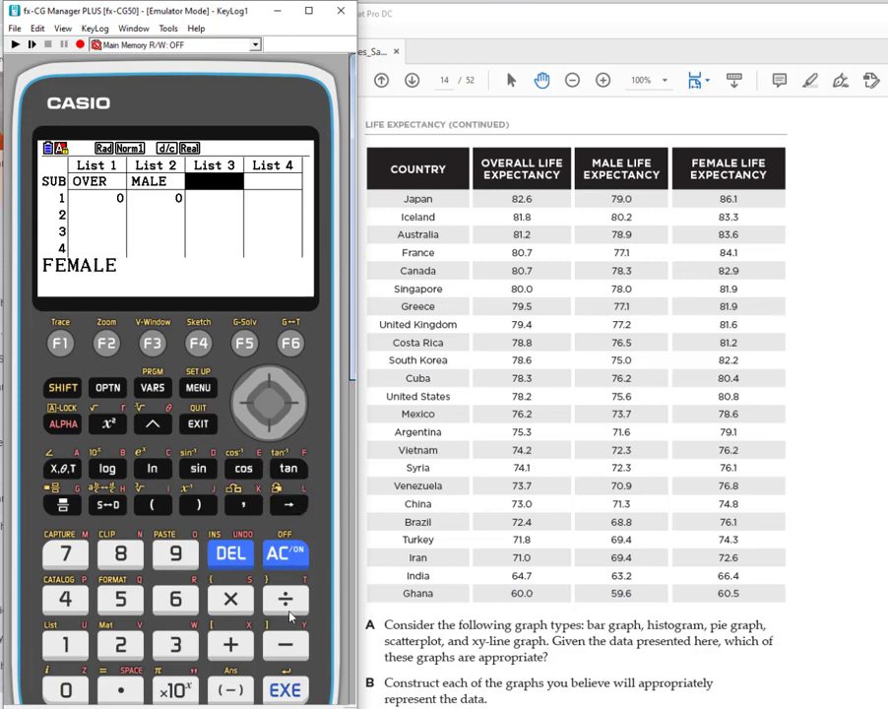
pyautogui.click(292, 692)
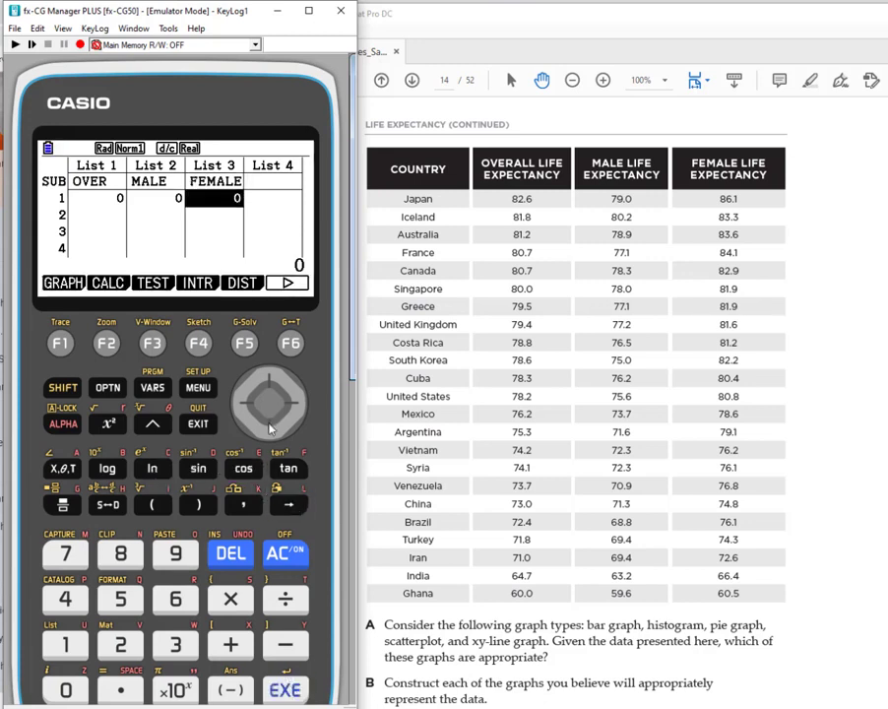
pyautogui.click(245, 404)
pyautogui.click(244, 406)
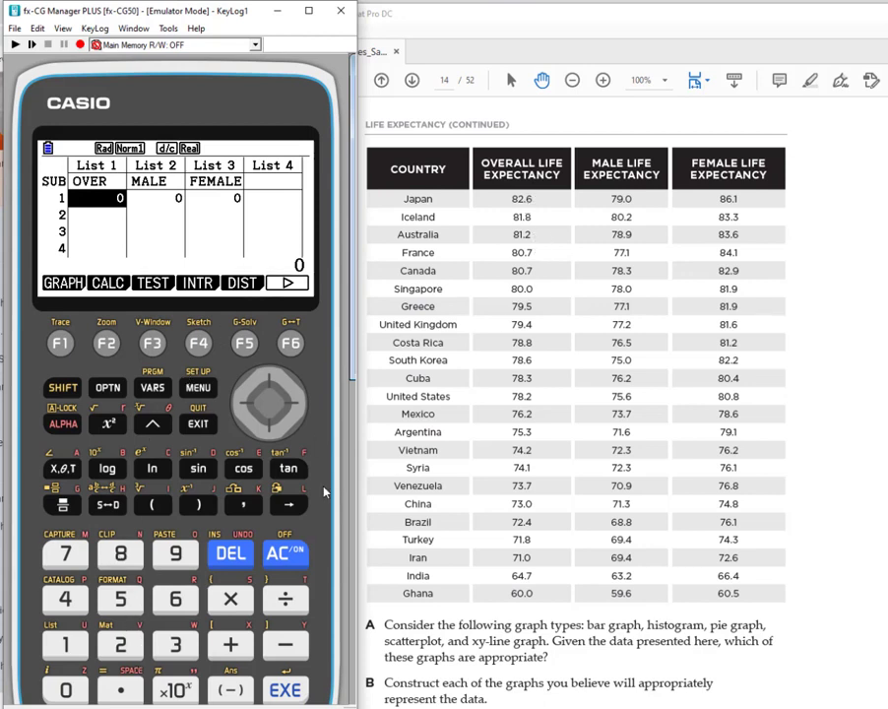
# Step: Enter 82.6 and 81.8 into List 1 rows 1 and 2
pyautogui.click(120, 556)
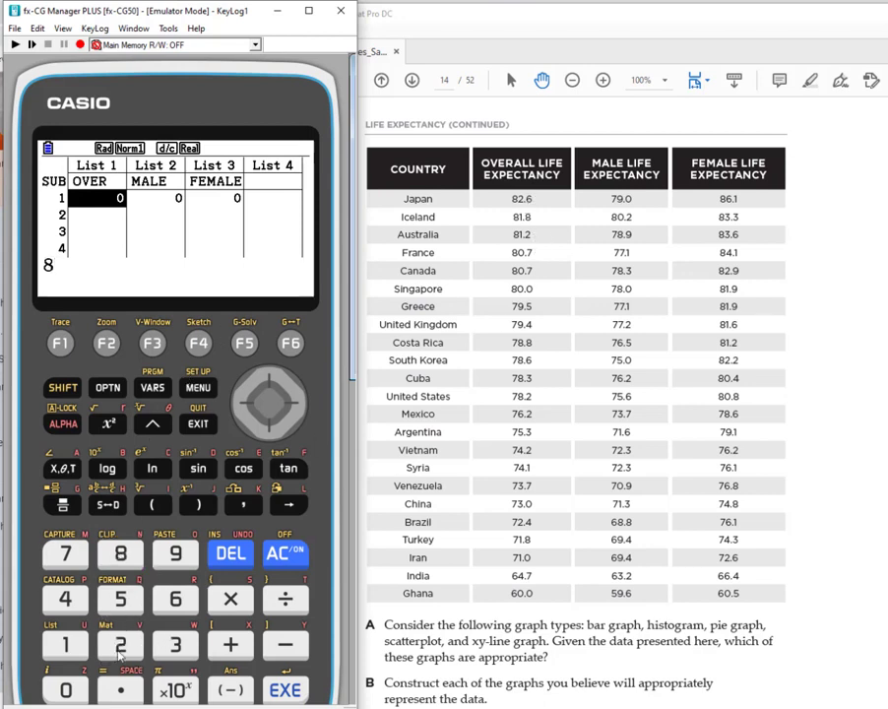
pyautogui.click(120, 645)
pyautogui.click(123, 692)
pyautogui.click(177, 601)
pyautogui.press('Return')
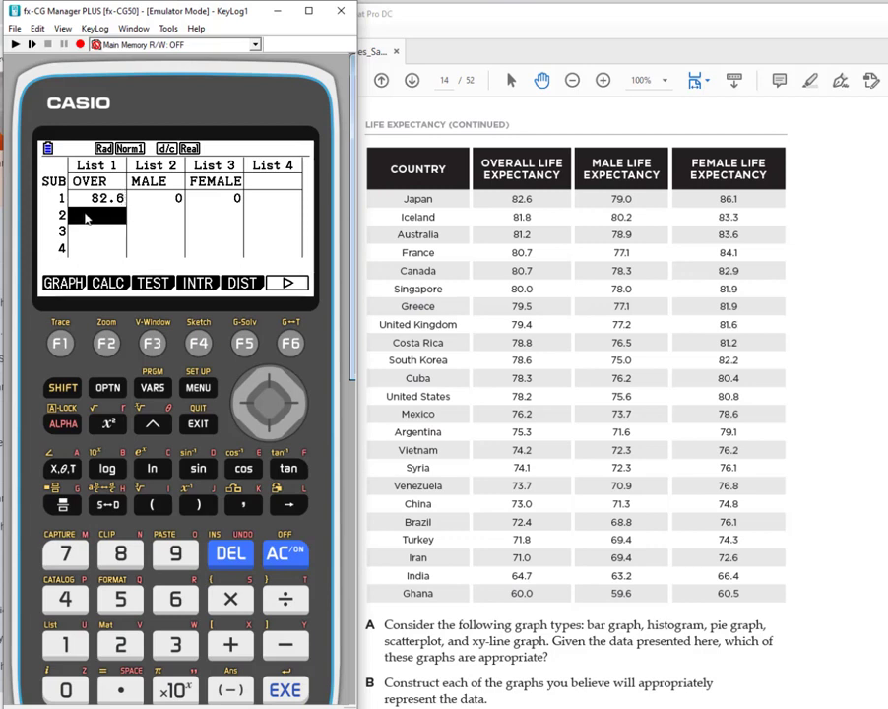
pyautogui.click(120, 553)
pyautogui.click(65, 644)
pyautogui.click(120, 690)
pyautogui.click(120, 554)
pyautogui.click(285, 690)
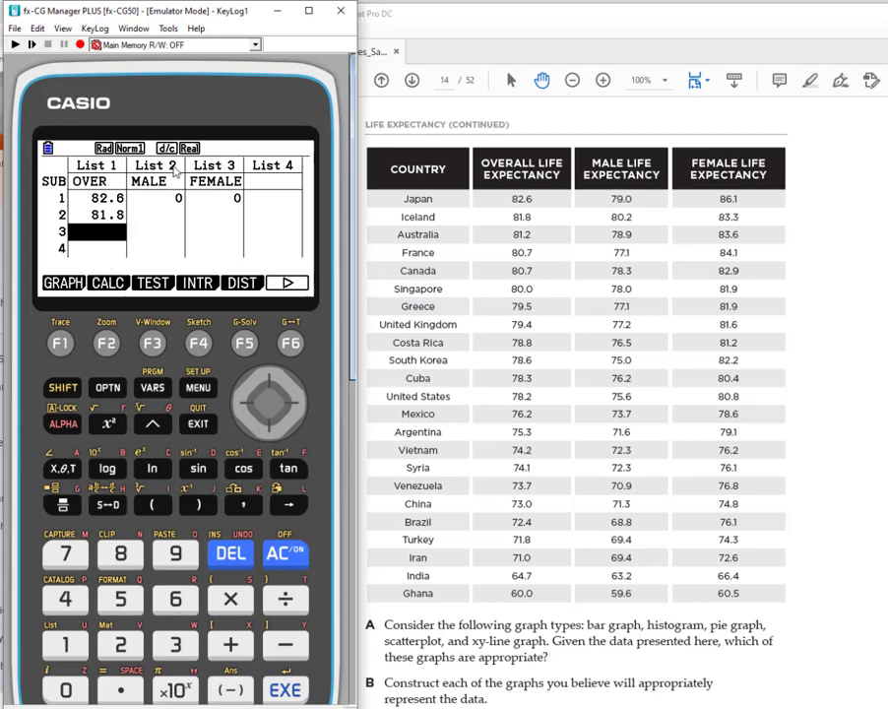
# Step: Enter Japan's male value 79.0 into List 2 row 1
pyautogui.click(304, 409)
pyautogui.click(266, 379)
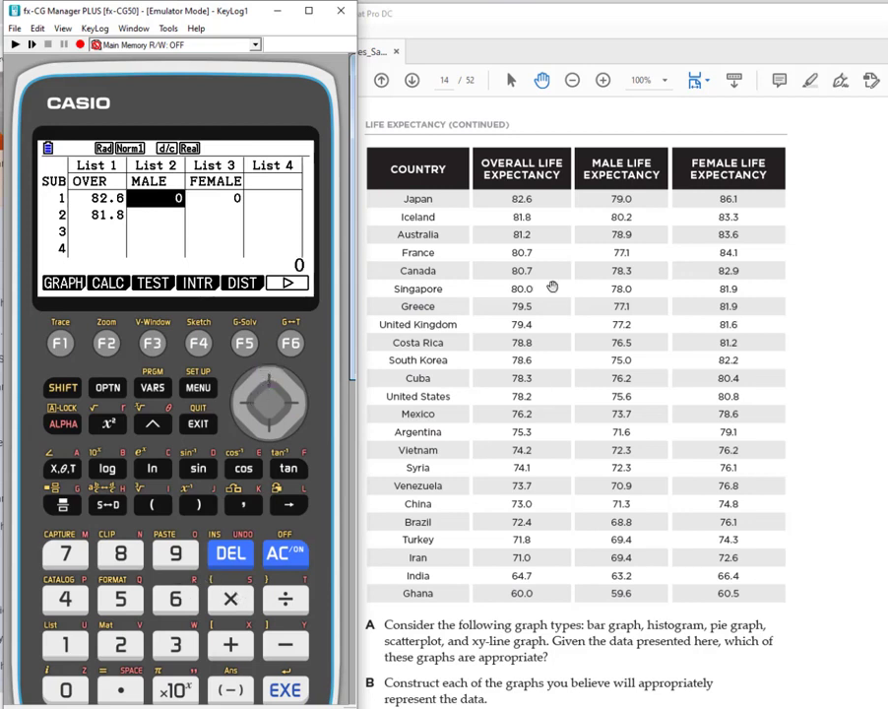
pyautogui.click(65, 553)
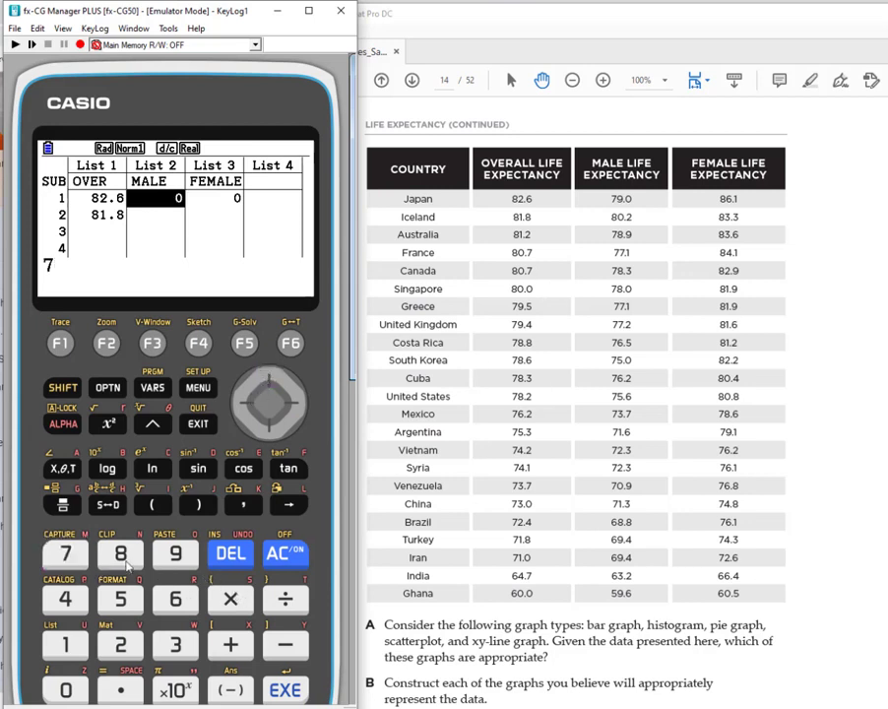
pyautogui.click(175, 554)
pyautogui.click(119, 690)
pyautogui.click(65, 691)
pyautogui.click(284, 690)
# Step: Enter the remaining overall values from row 3 of List 1 (81.2, 80.7, 80.7, 80, …)
pyautogui.click(251, 404)
pyautogui.click(275, 437)
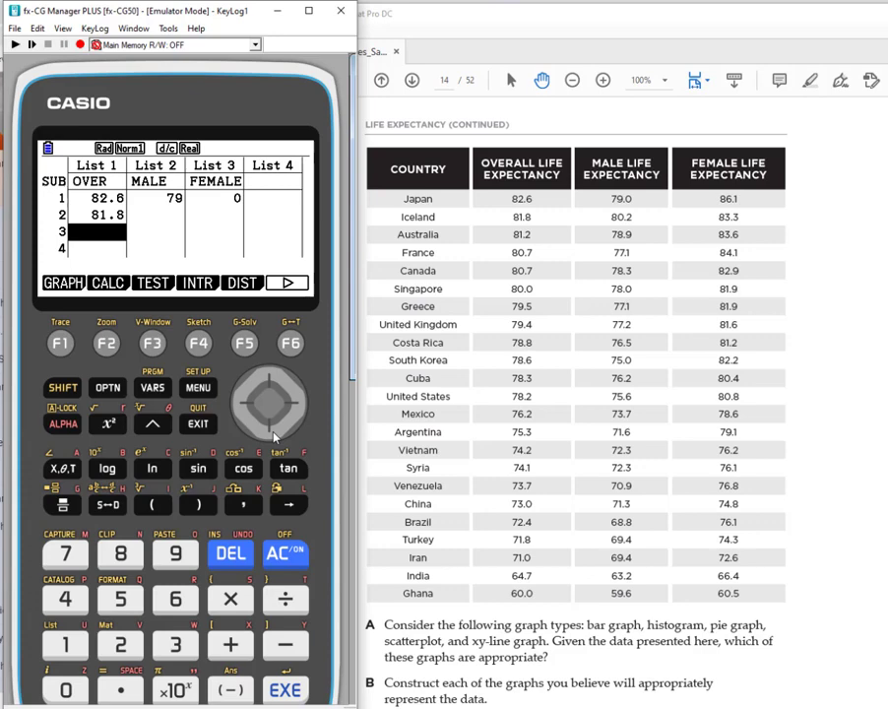
pyautogui.write('81.2 80.7 ')
pyautogui.write('80.7 80 79.5 79.4 78.8 78.6 78.3 78.2 76.2 75.3 74.2 74.1 73.7 73 72.4 71.8 71 64.7 60')
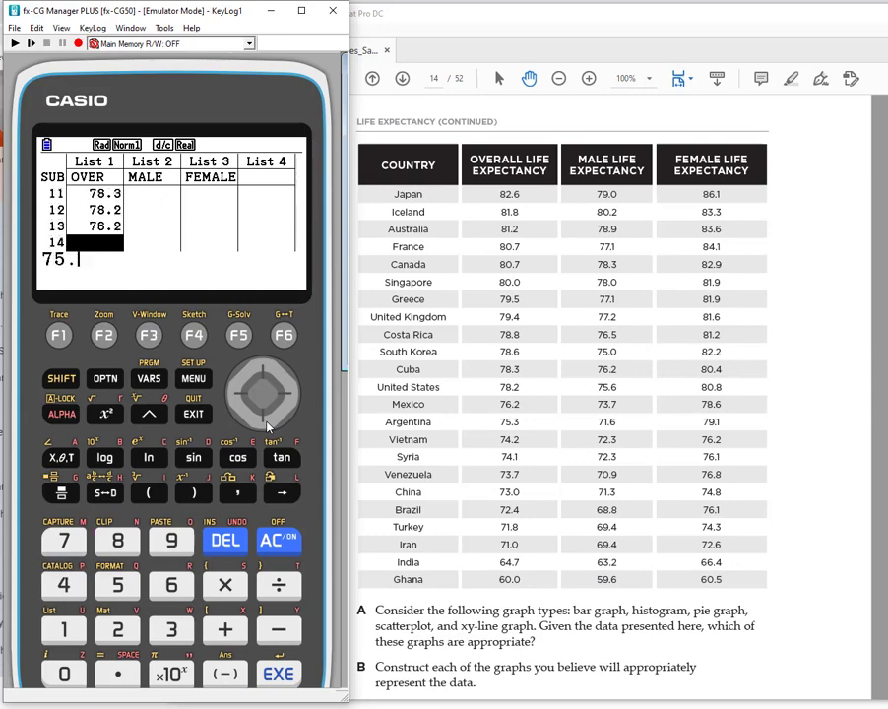
# Step: Enter the male values (79, 80.2, 78.9, …) and female values (86.1, 83.3, 83.6, …)
pyautogui.press('Right')
pyautogui.write('79 80.2 78.9 77.1 78.3 78 77.1 77.2 76.5 75 76.2 75.6 73.7 71.6 72.3 72.3 70.9 71.3 68.8 69.4 69.4 63.2 59.6')
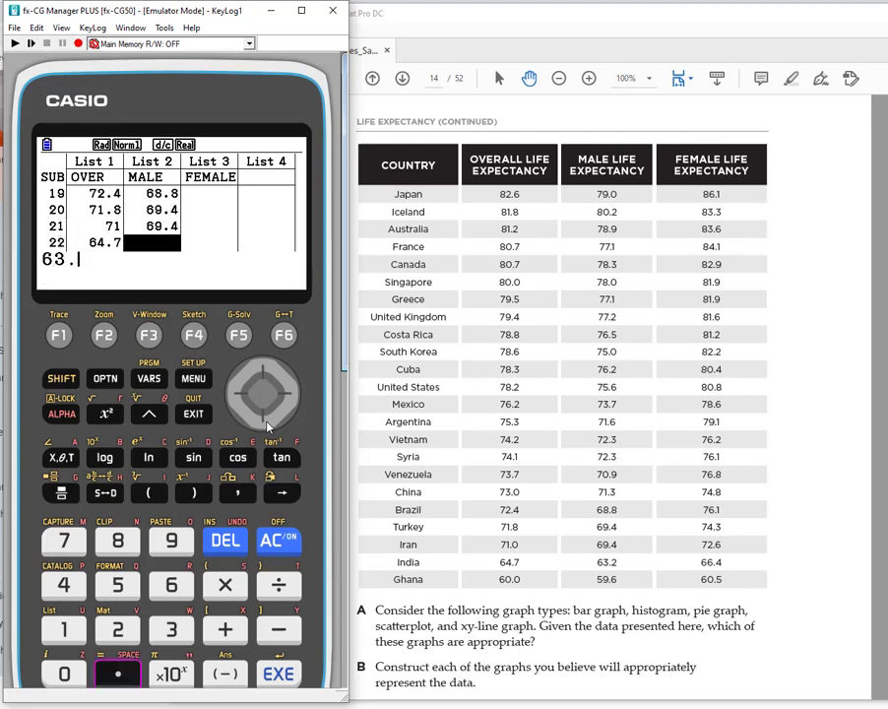
pyautogui.press('Right')
pyautogui.write('86.1 83.3 83.6 84.1 82.9 81.9 81.9 81.6 81.2 82.2 80.4 80.8 78.6 79.1 76.2 76.1 76.8 74.8 76.1 74.3 72.6 66.4 60.5')
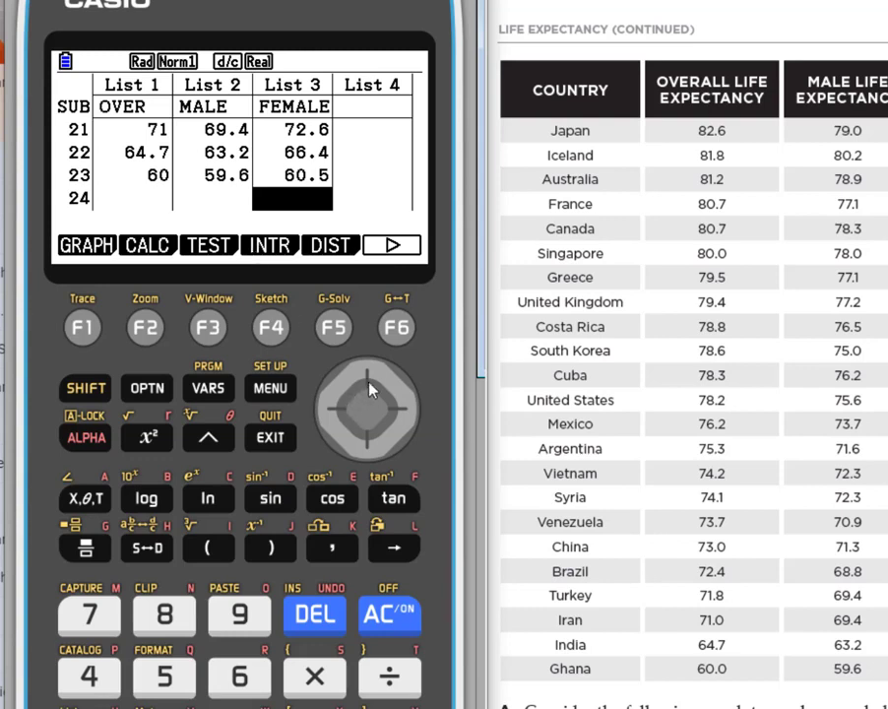
# Step: Replace the MALE list's row 12 value 785.6 with 78.5
pyautogui.click(331, 413)
pyautogui.click(332, 406)
pyautogui.click(367, 376)
pyautogui.click(366, 376)
pyautogui.click(367, 376)
pyautogui.click(367, 376)
pyautogui.click(367, 377)
pyautogui.click(367, 376)
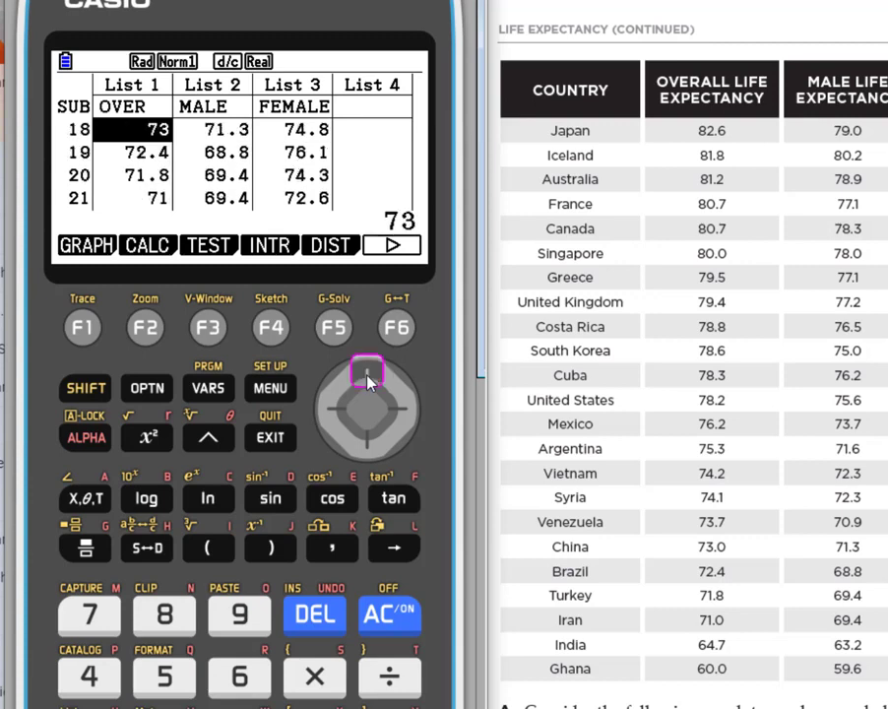
pyautogui.click(367, 376)
pyautogui.click(366, 376)
pyautogui.click(367, 376)
pyautogui.click(366, 376)
pyautogui.click(366, 376)
pyautogui.click(367, 376)
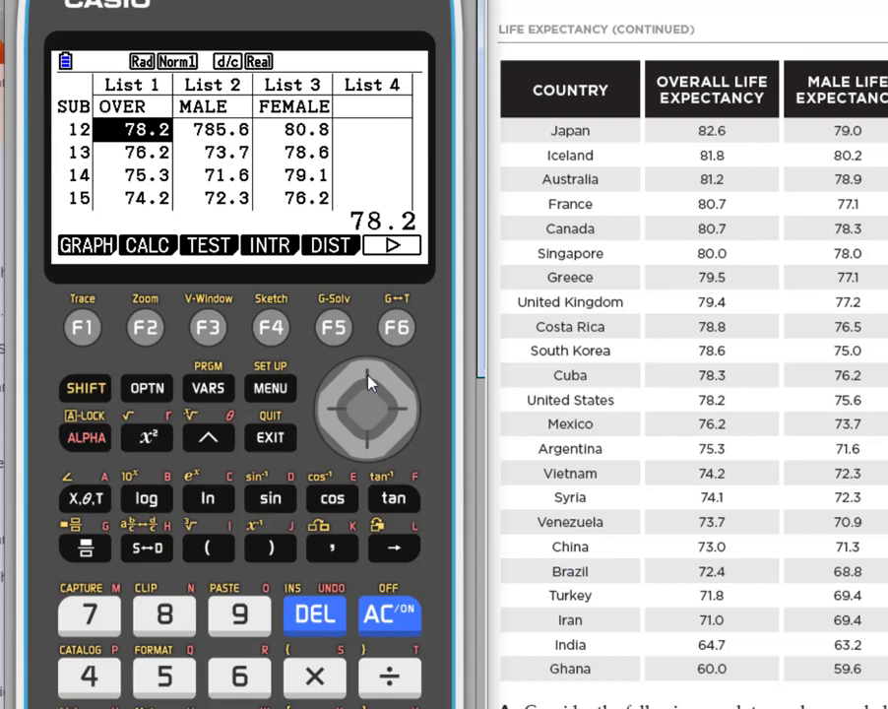
pyautogui.click(400, 414)
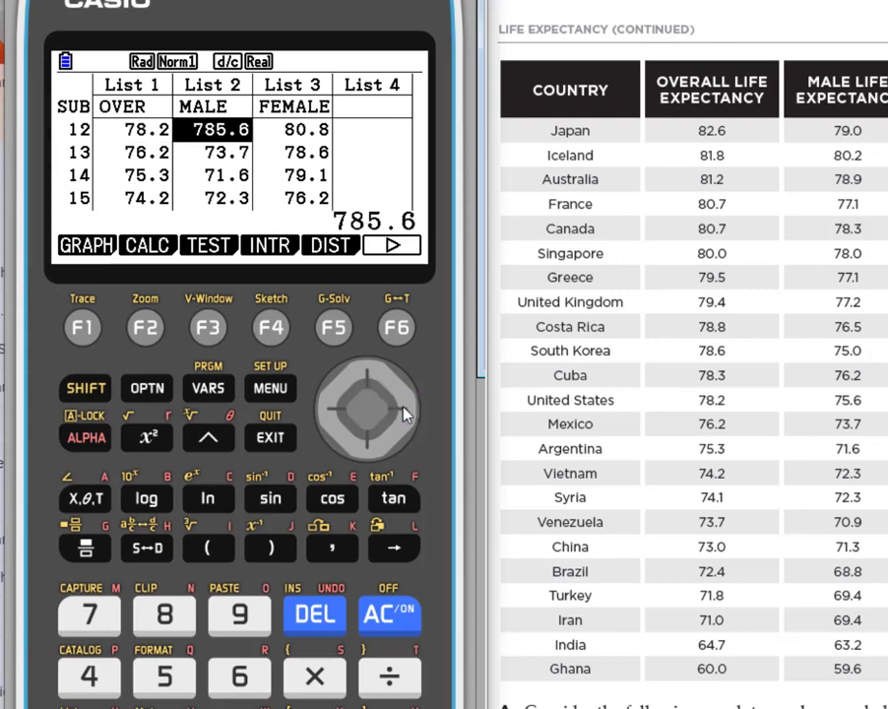
pyautogui.write('78.5')
pyautogui.press('Return')
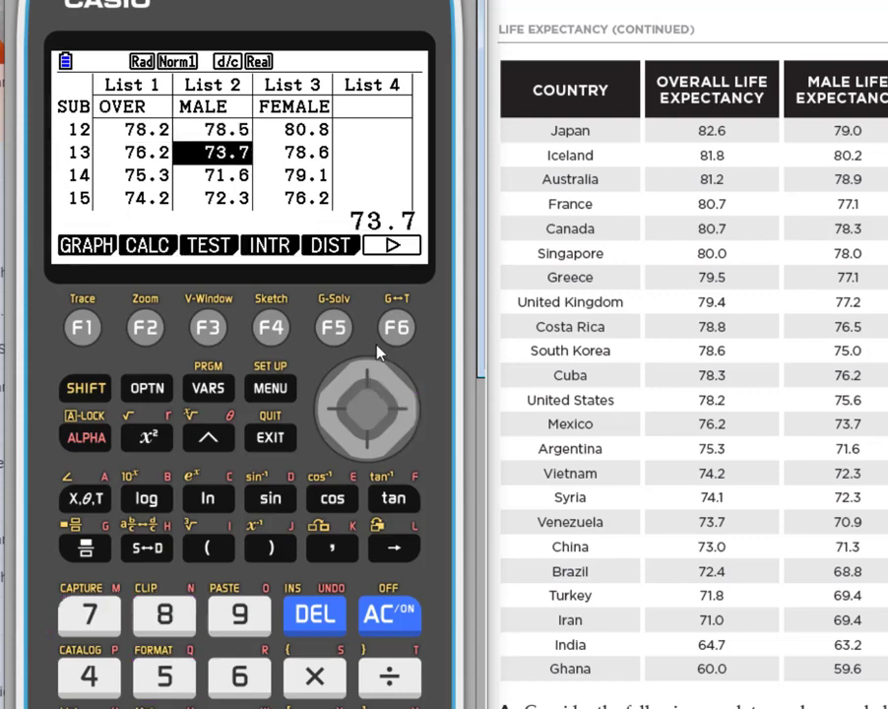
# Step: Move back to the first OVER value at row 1
pyautogui.click(366, 374)
pyautogui.click(364, 374)
pyautogui.click(365, 374)
pyautogui.click(365, 374)
pyautogui.click(364, 374)
pyautogui.click(365, 375)
pyautogui.click(365, 374)
pyautogui.click(364, 374)
pyautogui.click(364, 374)
pyautogui.click(364, 375)
pyautogui.click(364, 374)
pyautogui.click(364, 374)
pyautogui.click(363, 379)
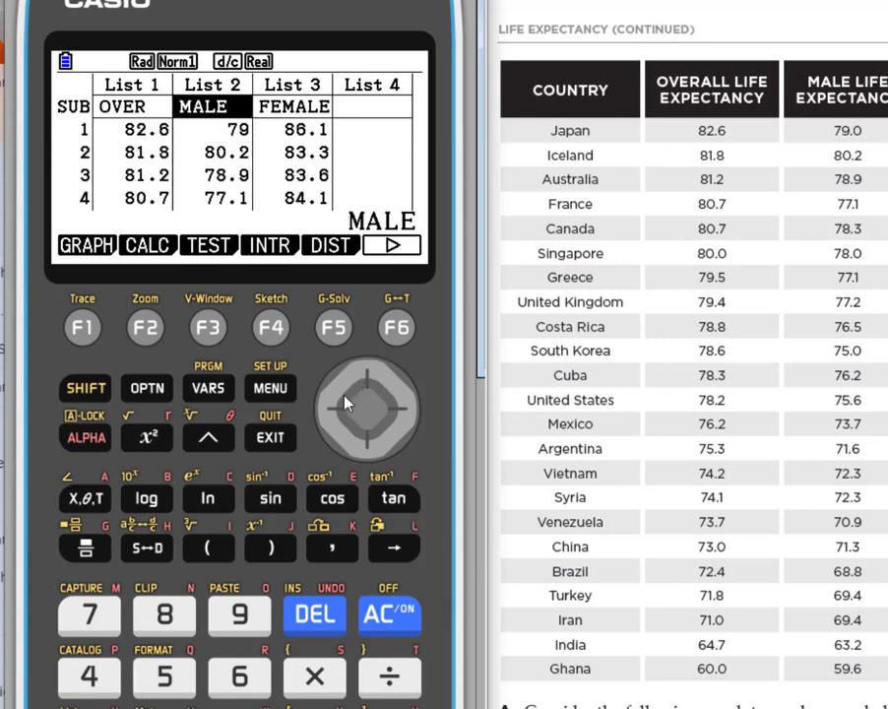
pyautogui.click(335, 412)
pyautogui.click(365, 451)
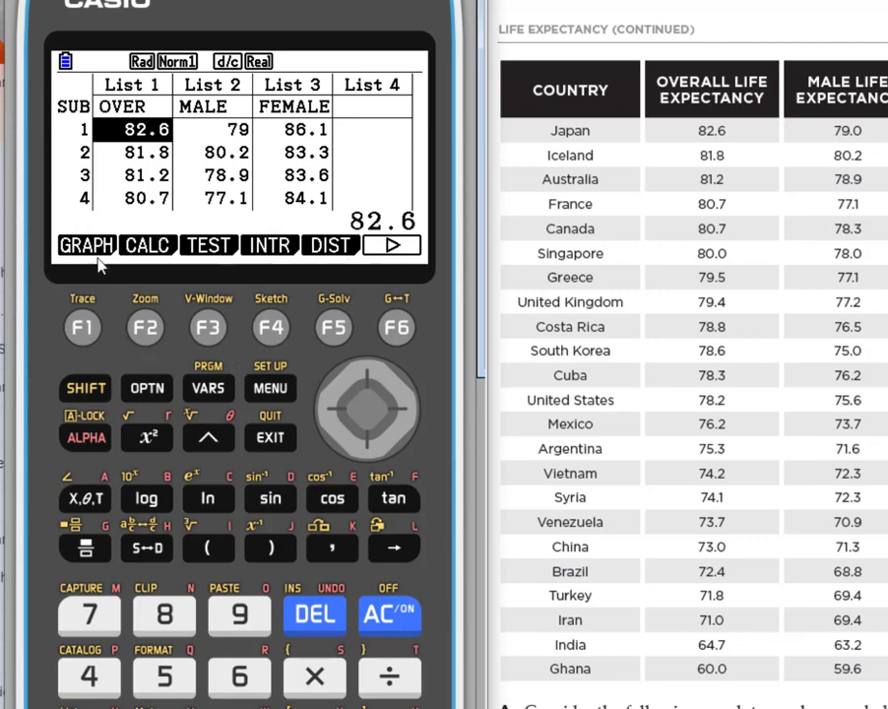
# Step: Open the StatGraph1 settings, cycle through the Graph Type choices, then return to the lists
pyautogui.click(69, 331)
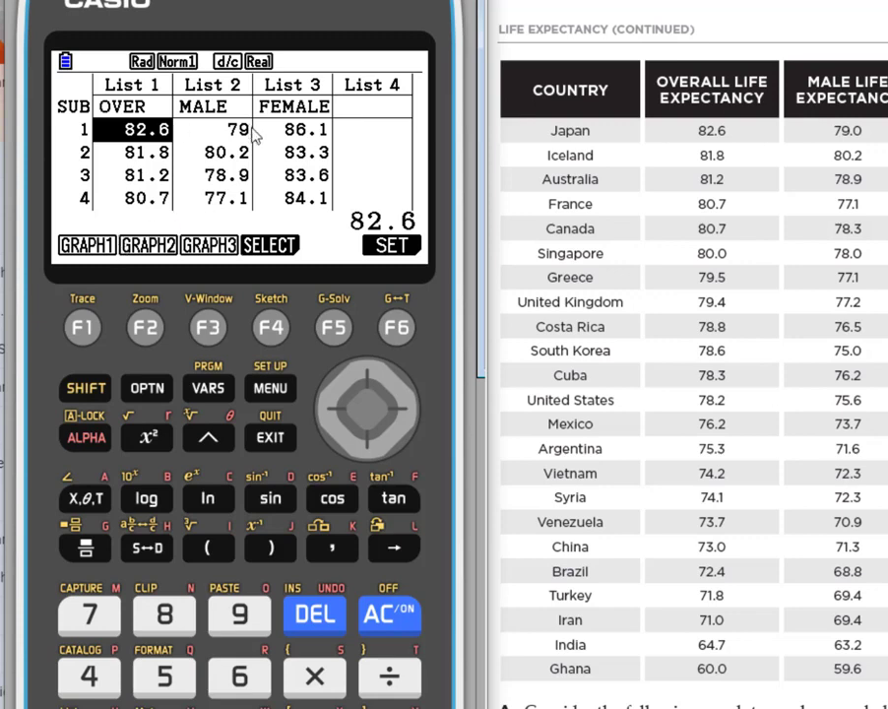
pyautogui.click(398, 329)
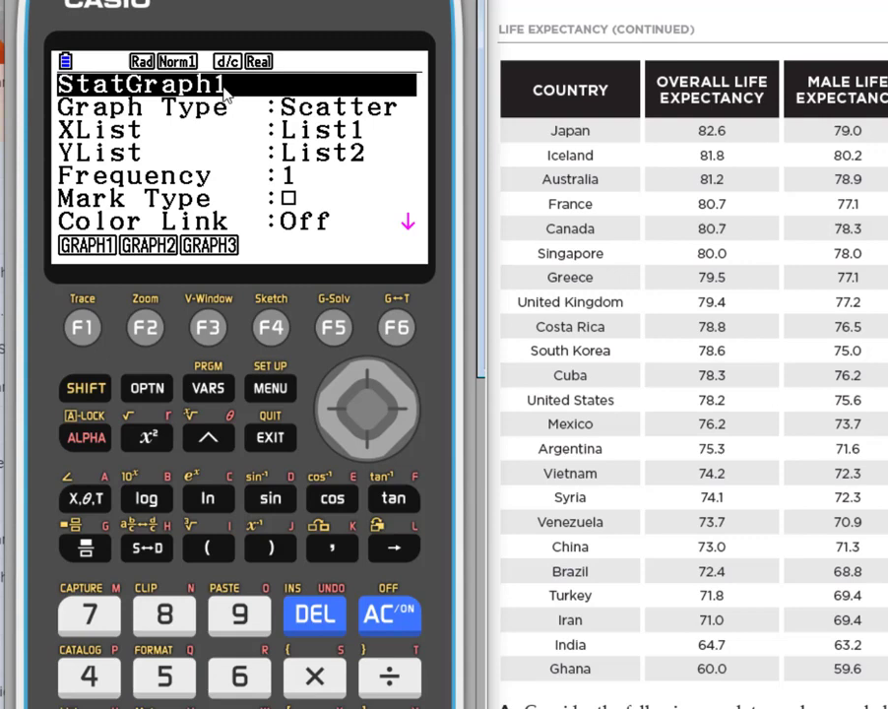
pyautogui.click(367, 445)
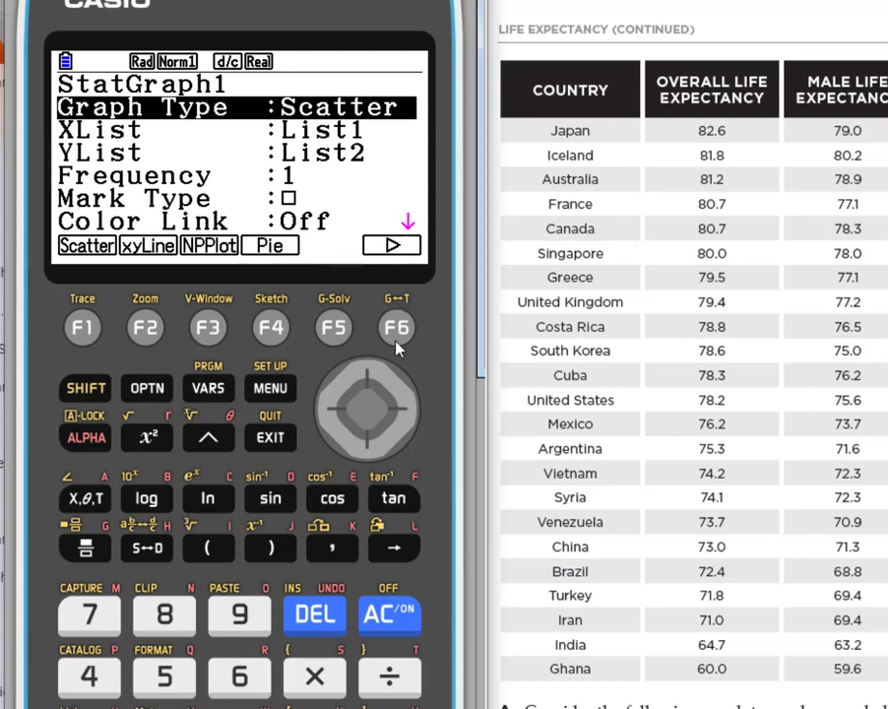
pyautogui.click(396, 329)
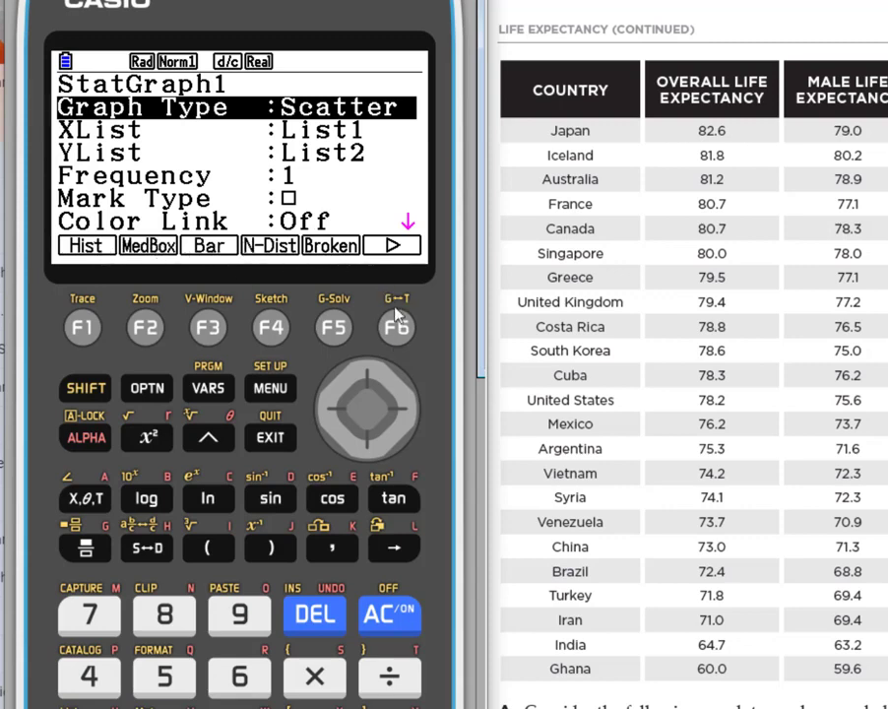
pyautogui.click(401, 335)
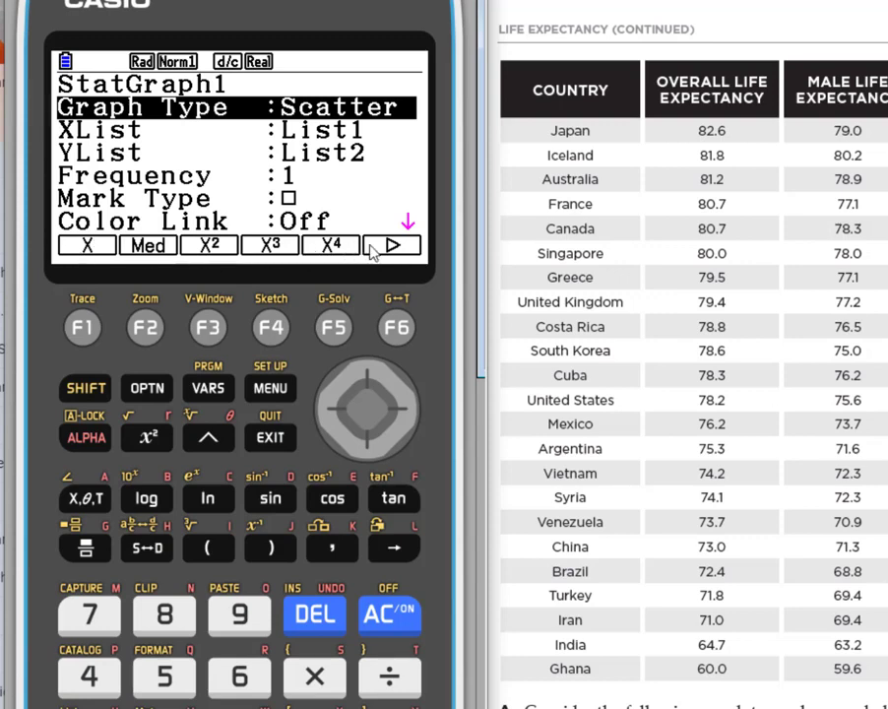
pyautogui.click(404, 336)
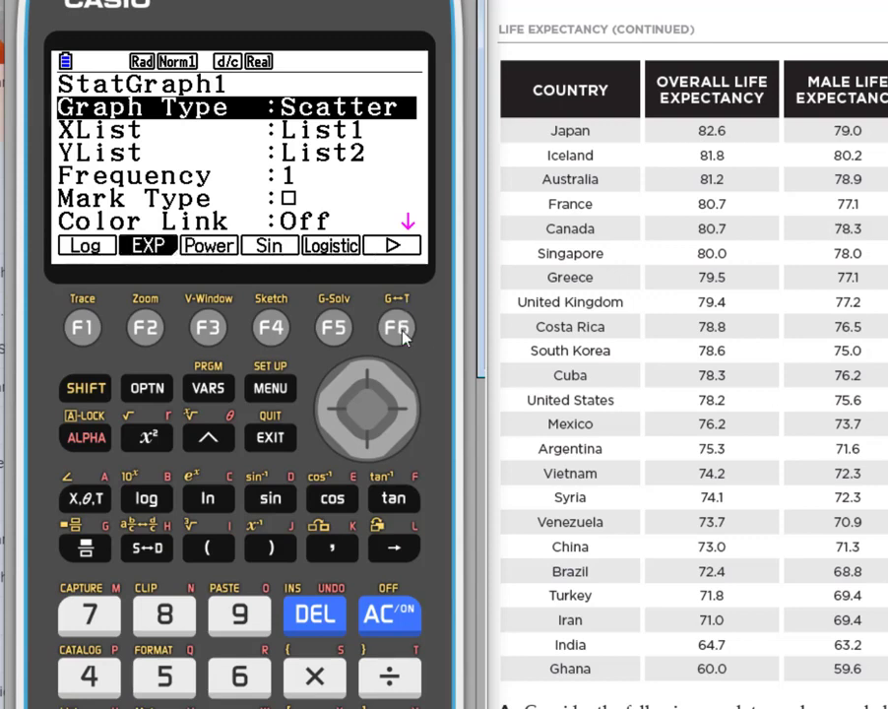
pyautogui.click(403, 336)
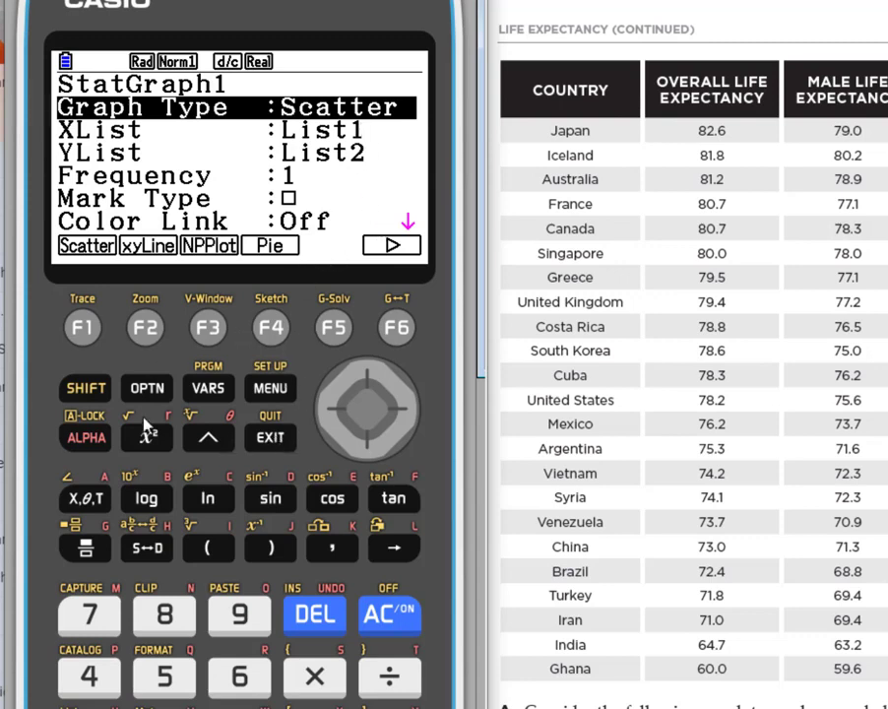
pyautogui.click(273, 441)
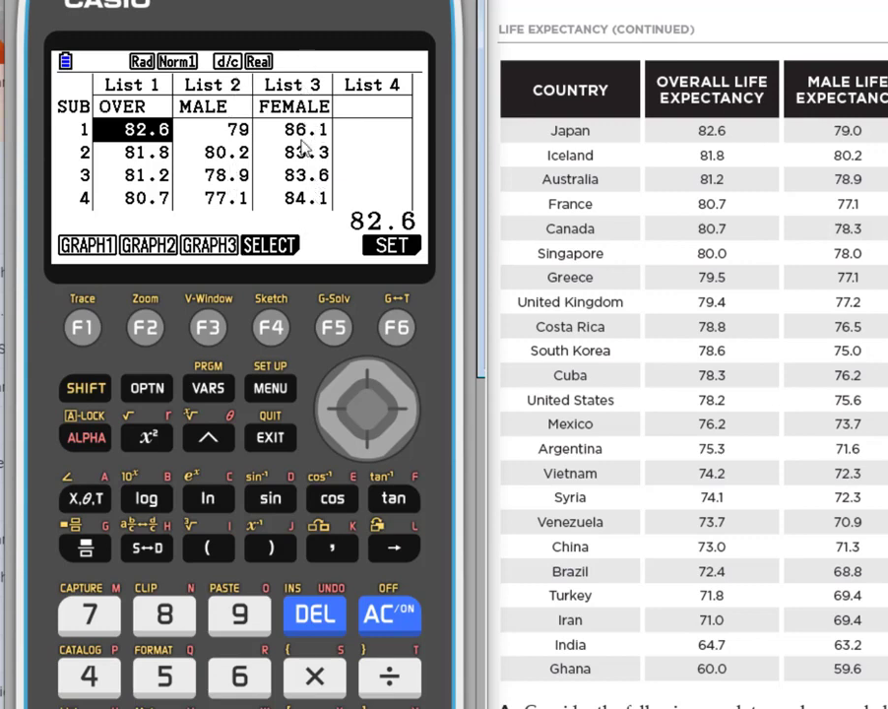
# Step: Set StatGraph1's XList to List2
pyautogui.click(397, 327)
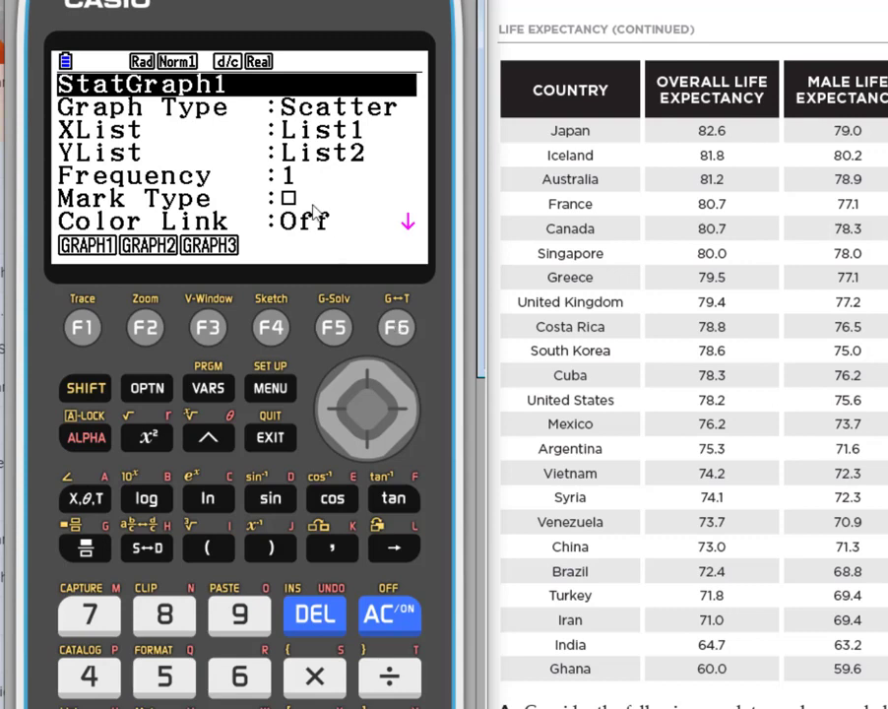
pyautogui.click(375, 457)
pyautogui.click(374, 457)
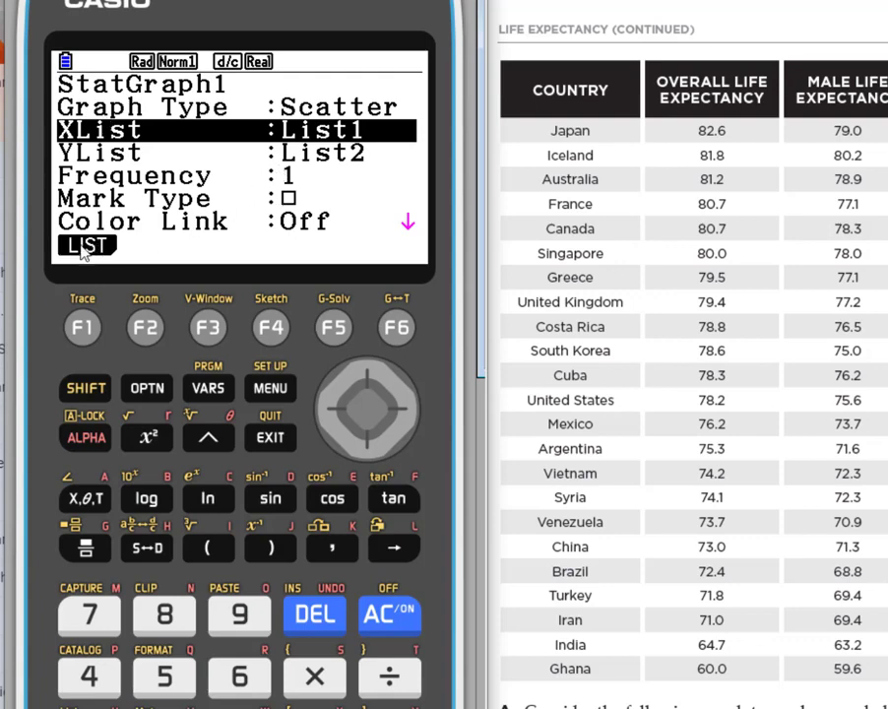
pyautogui.click(84, 331)
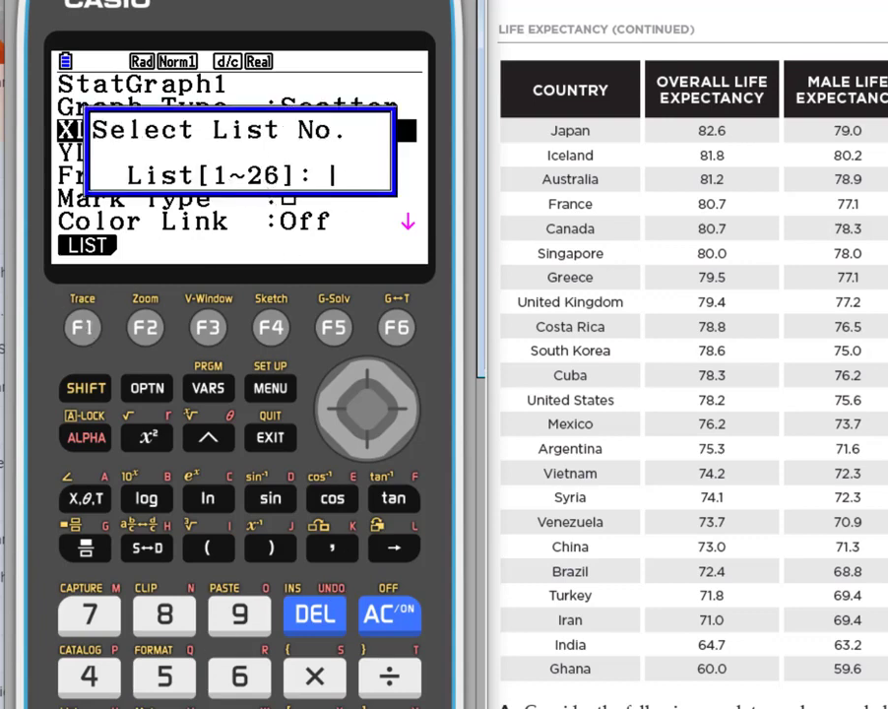
pyautogui.write('2')
pyautogui.press('Return')
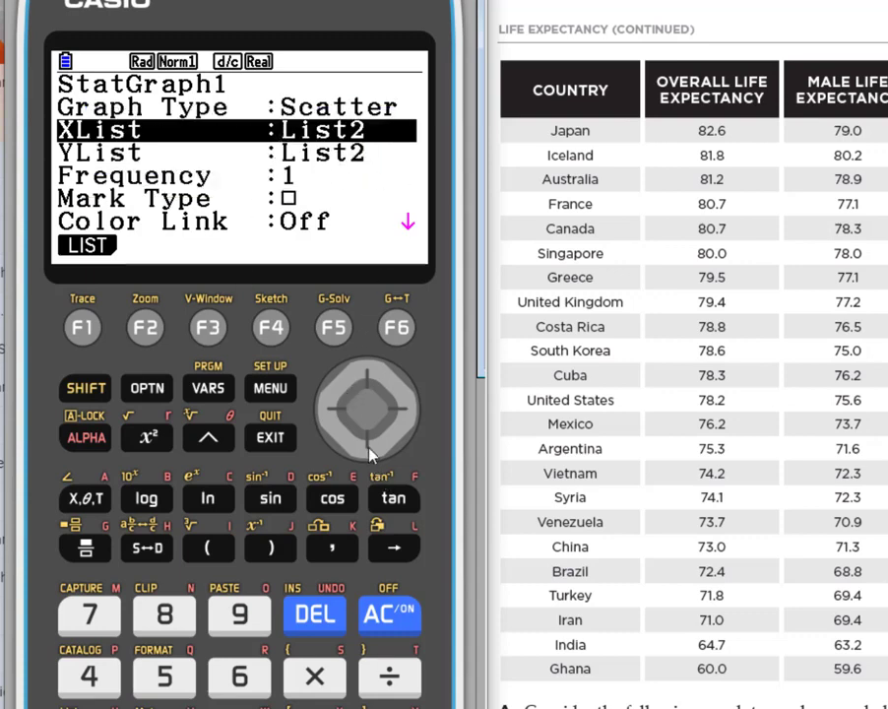
# Step: Set StatGraph1's YList to List3 and go back to the list editor
pyautogui.click(367, 448)
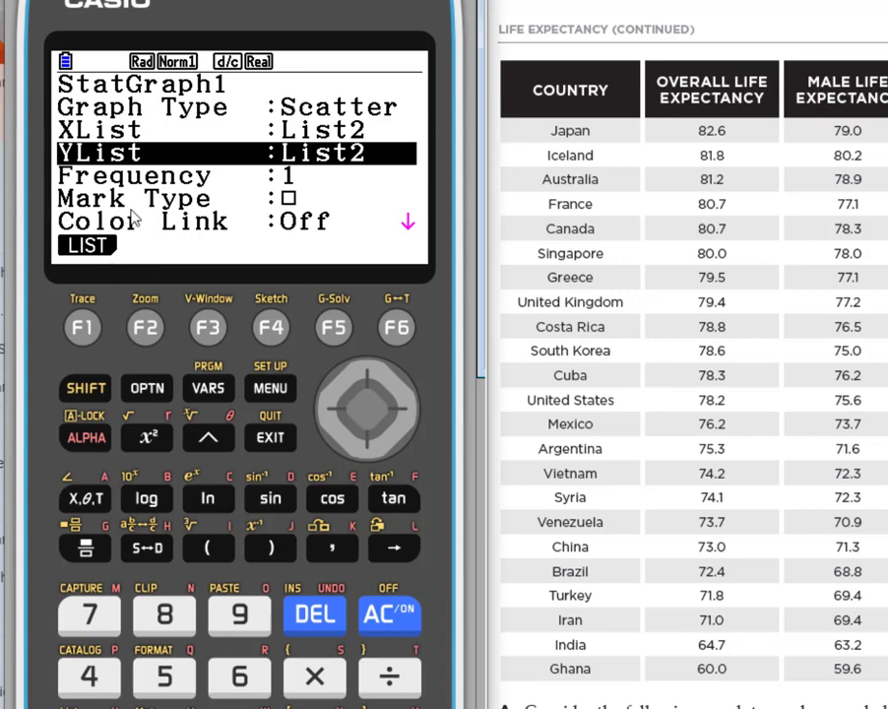
pyautogui.click(81, 329)
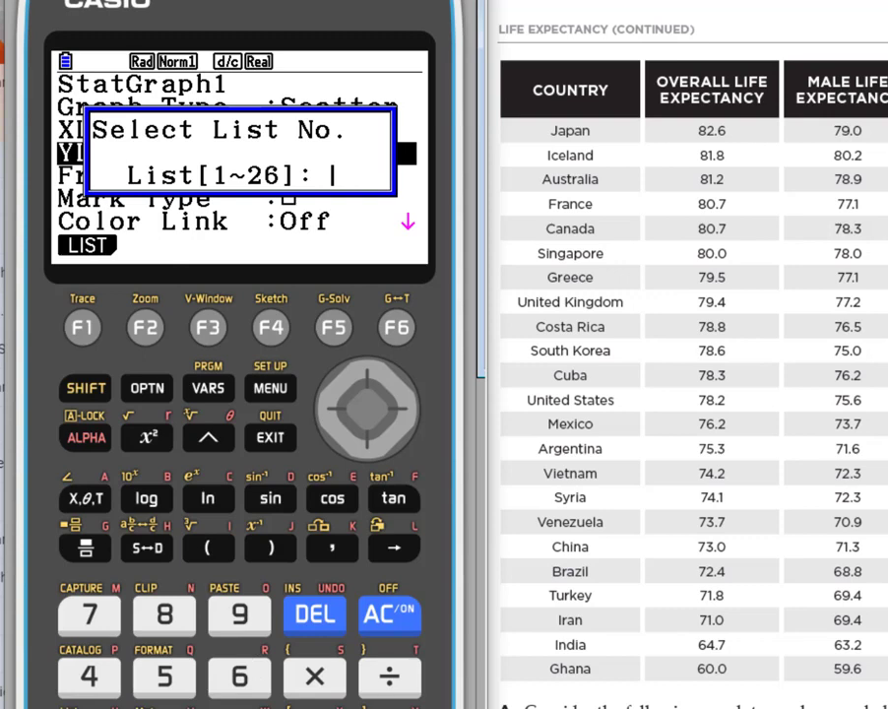
pyautogui.write('3')
pyautogui.press('Return')
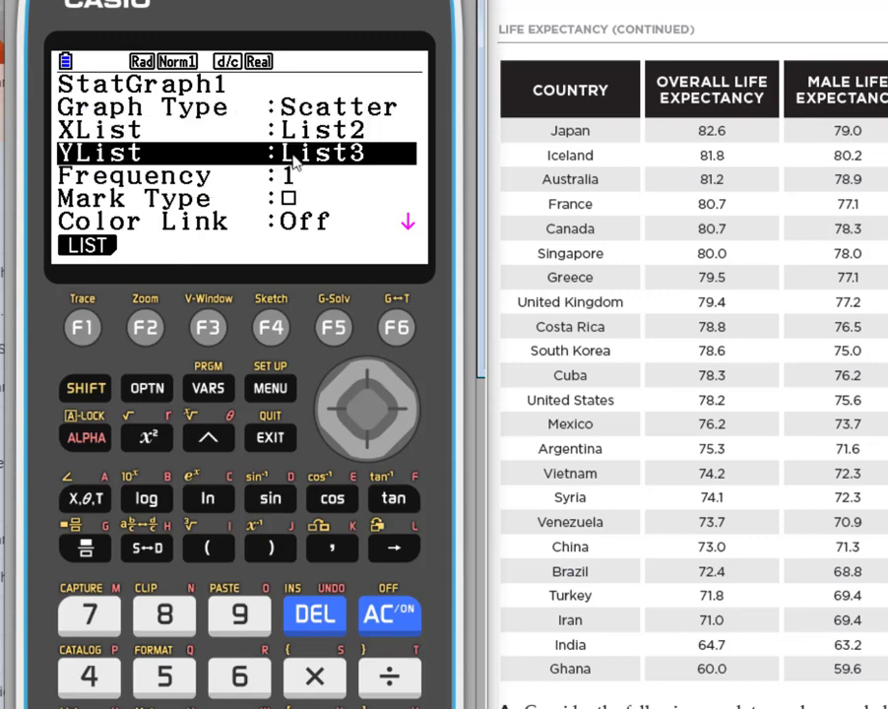
pyautogui.click(292, 440)
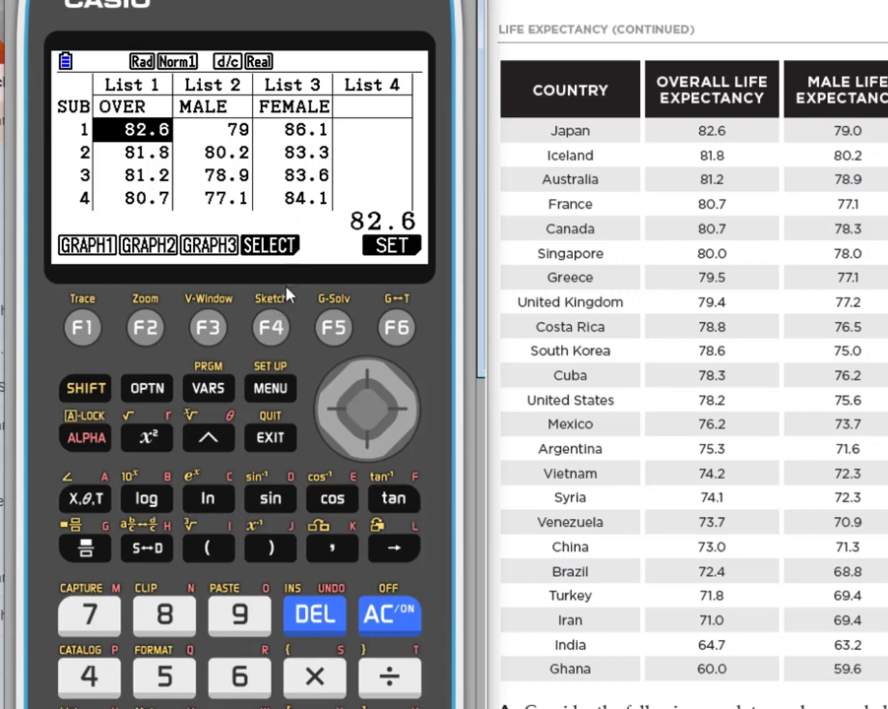
# Step: Draw StatGraph1's scatter of female against male life expectancy
pyautogui.click(279, 335)
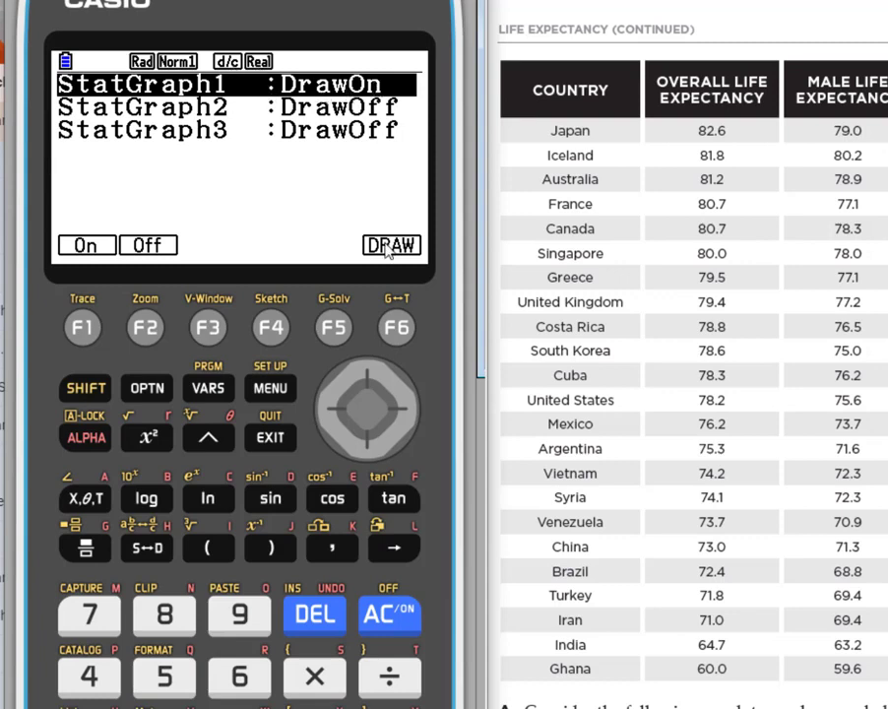
pyautogui.click(397, 328)
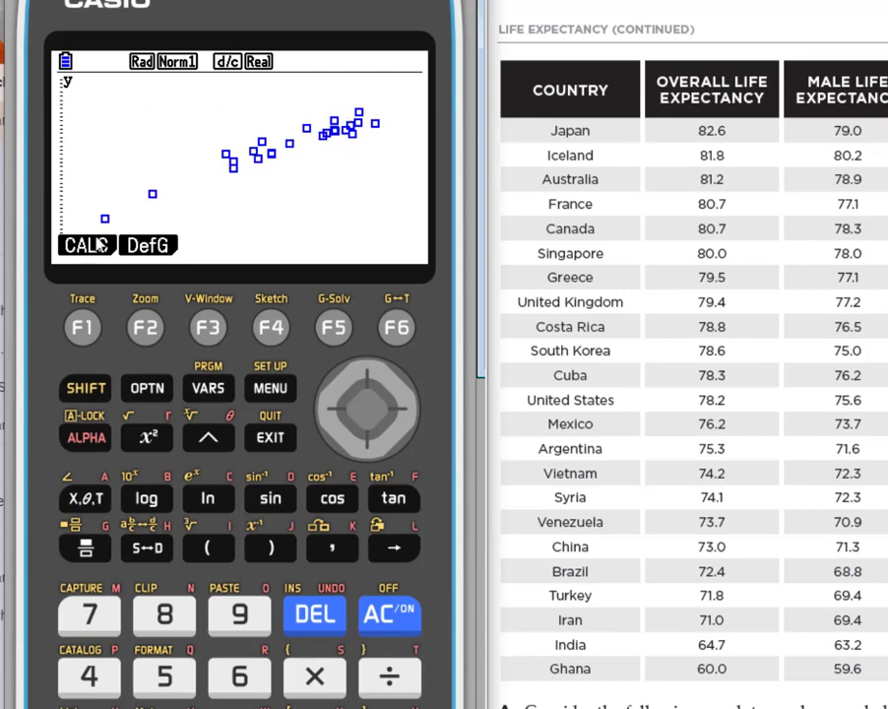
# Step: Compute the ax+b regression: a=1.08982544, b=-1.9656183, r=0.96080025, r²=0.92313713
pyautogui.click(82, 329)
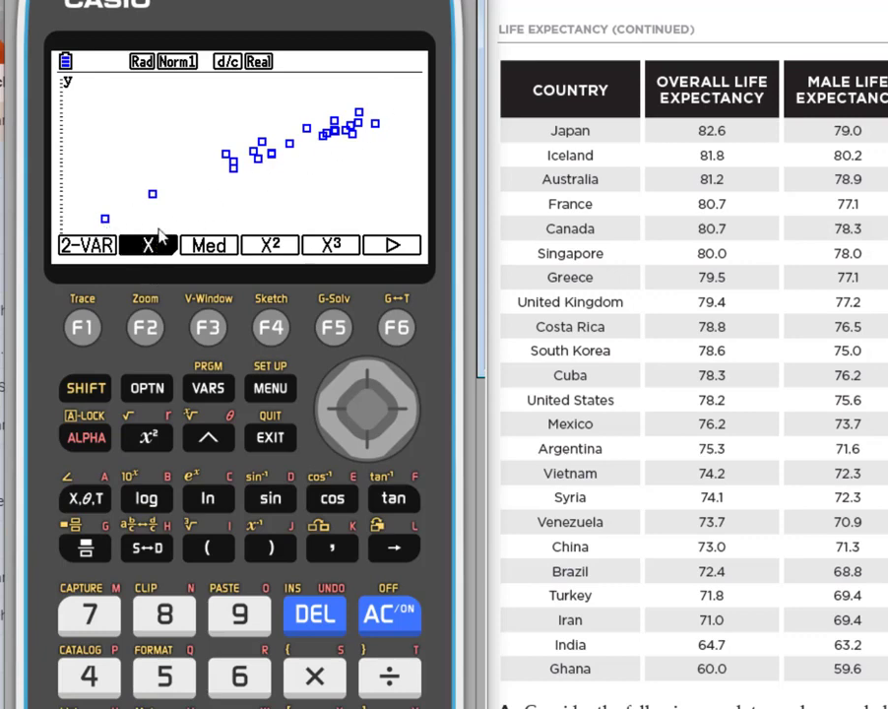
pyautogui.click(146, 329)
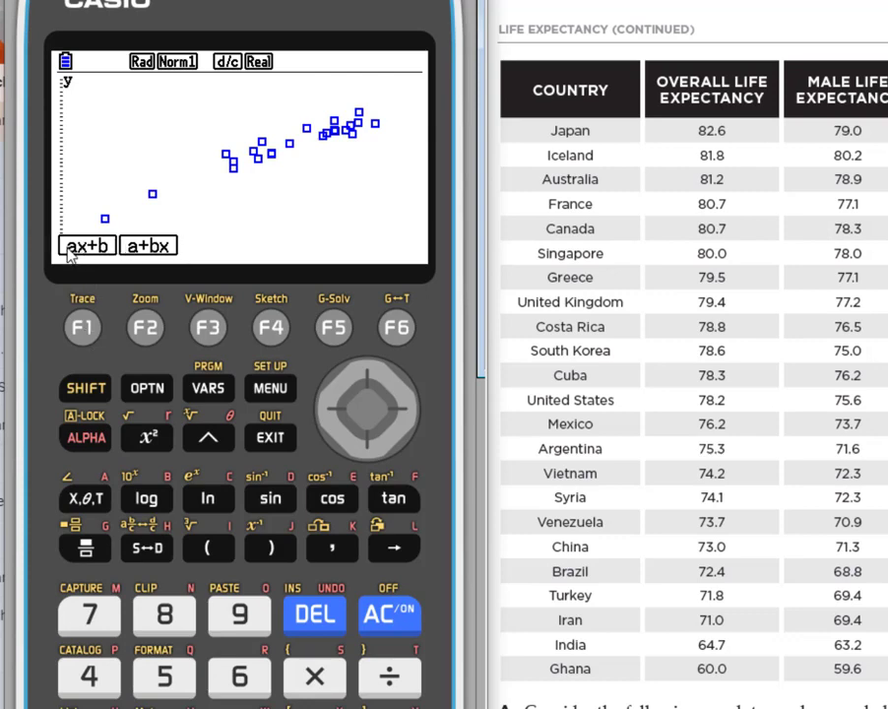
pyautogui.click(84, 330)
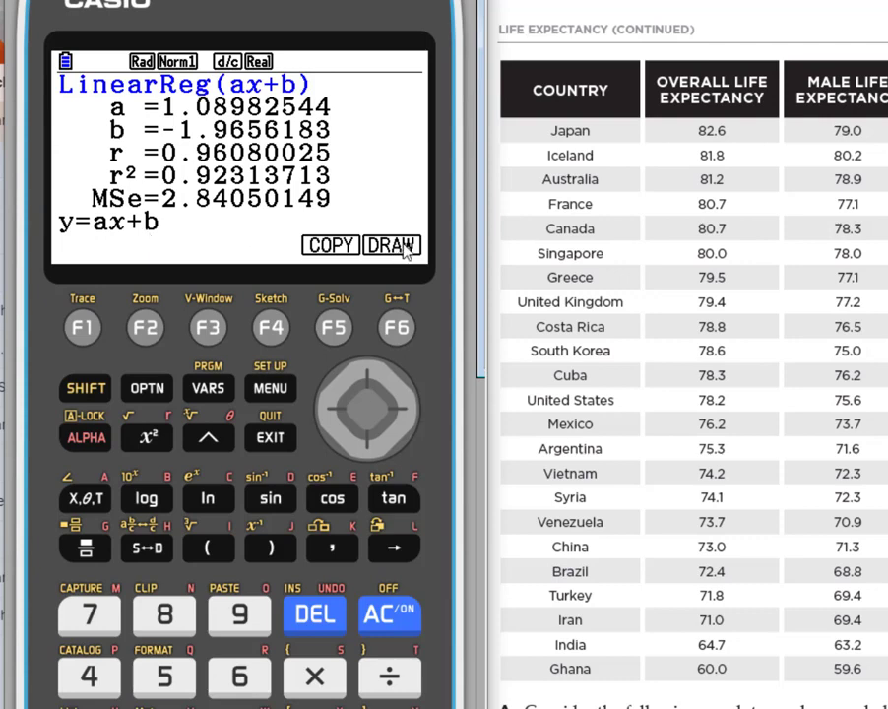
pyautogui.click(398, 330)
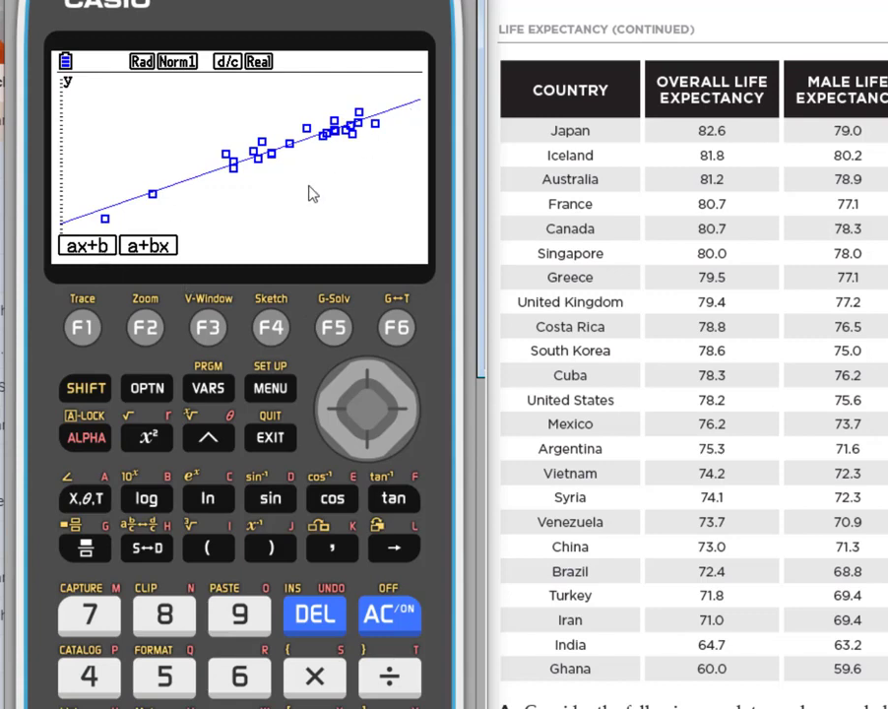
pyautogui.click(87, 330)
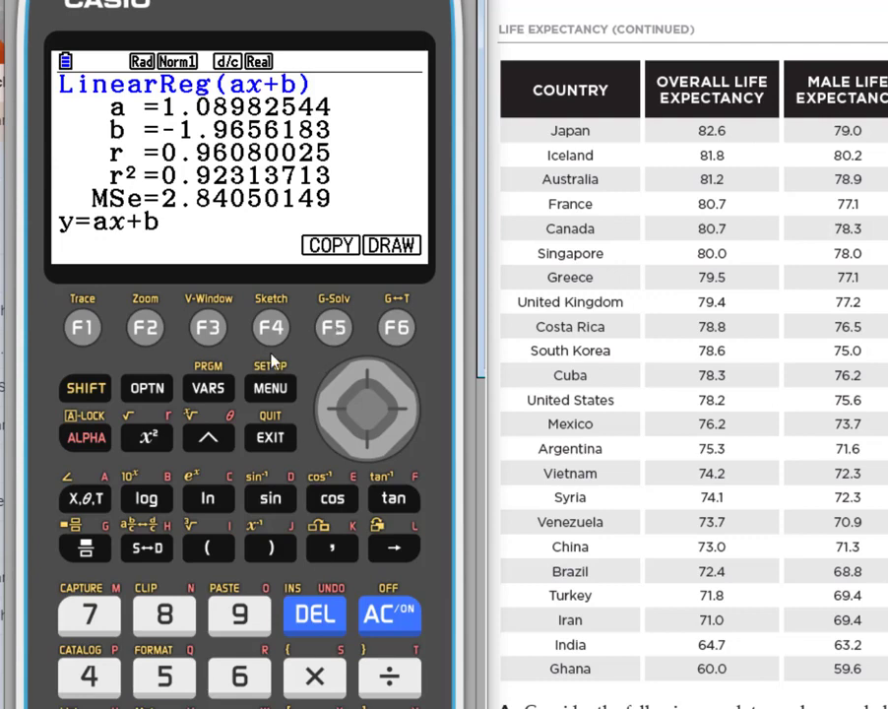
# Step: Redraw the StatGraph1 scatter and compute Med-Med: a=0.91758241, b=11.0567765
pyautogui.click(277, 444)
pyautogui.click(272, 330)
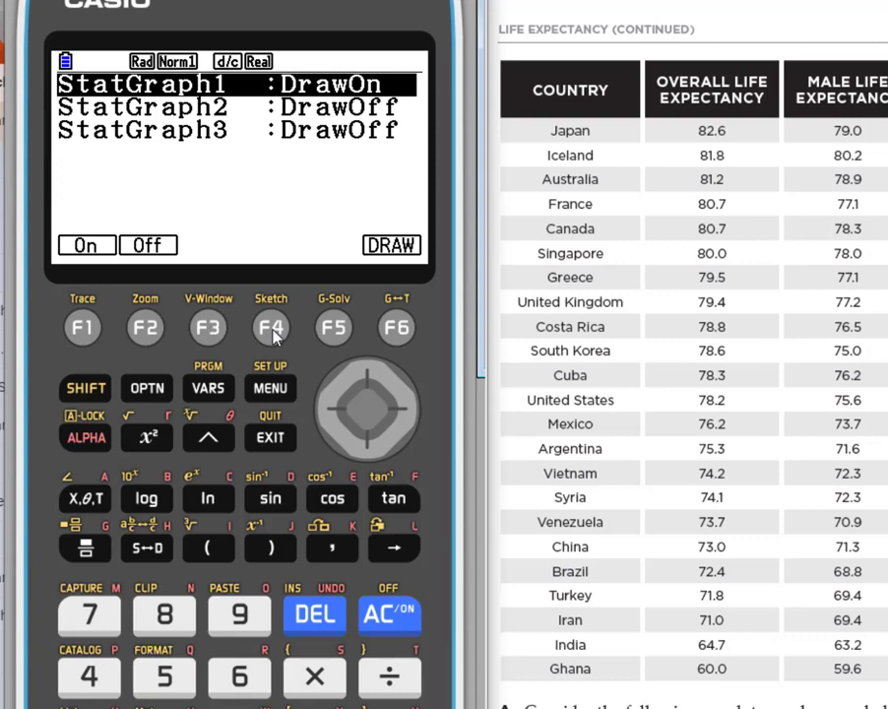
pyautogui.click(281, 441)
pyautogui.click(85, 335)
pyautogui.click(84, 328)
pyautogui.click(207, 328)
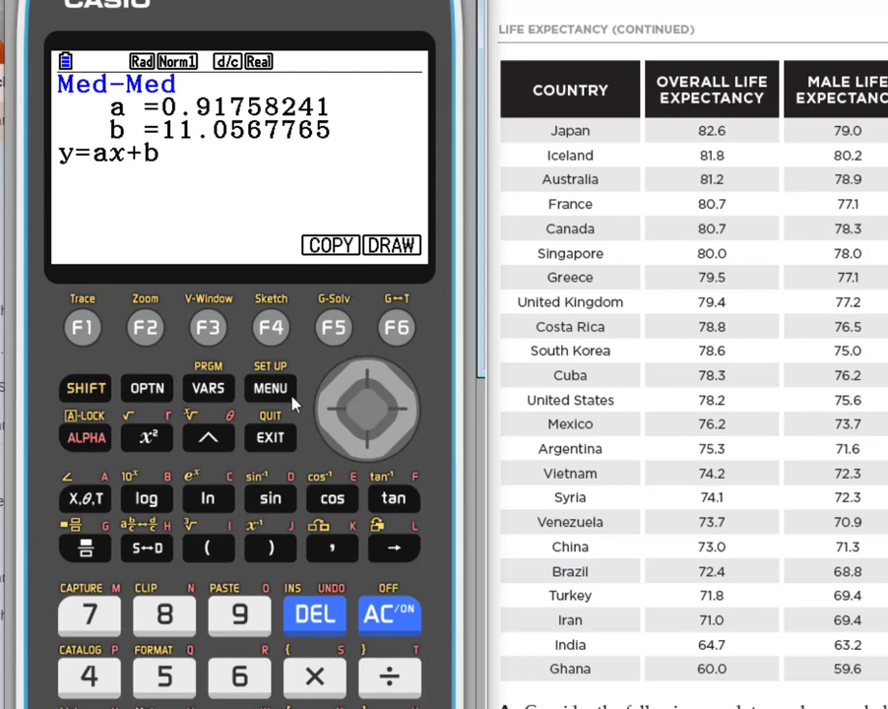
# Step: Turn StatGraph1 off and return to the list editor
pyautogui.click(266, 443)
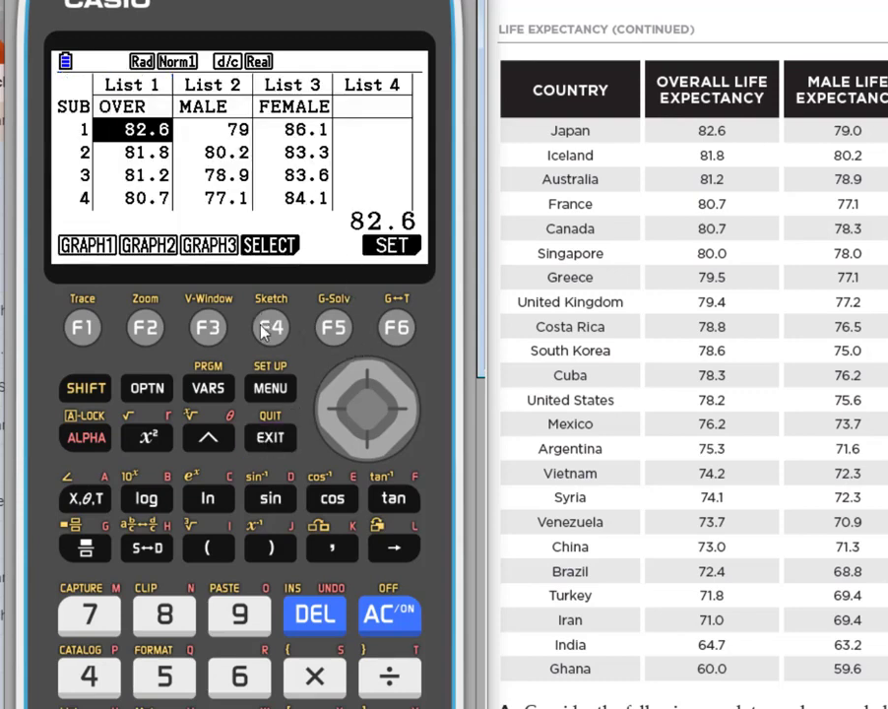
pyautogui.click(268, 331)
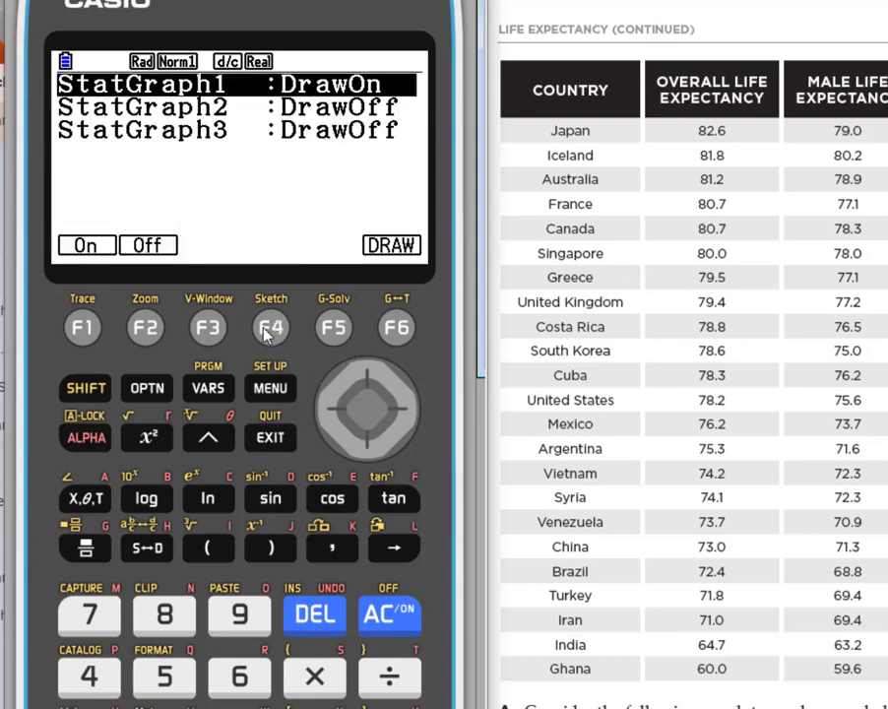
pyautogui.click(144, 331)
pyautogui.click(273, 442)
# Step: Review StatGraph2's settings: a scatter of List1 against List2
pyautogui.click(406, 332)
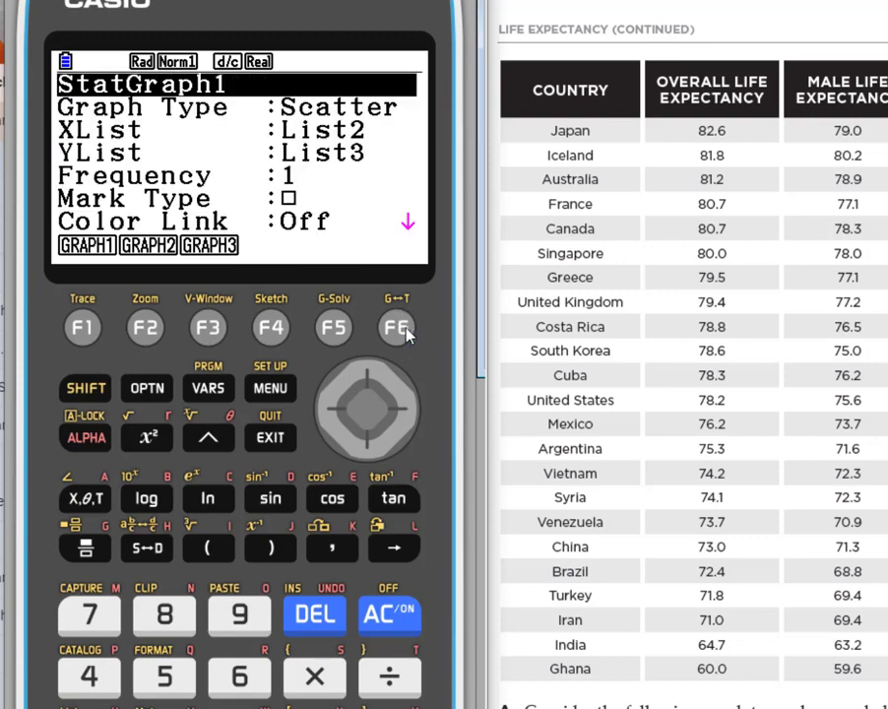
pyautogui.click(145, 328)
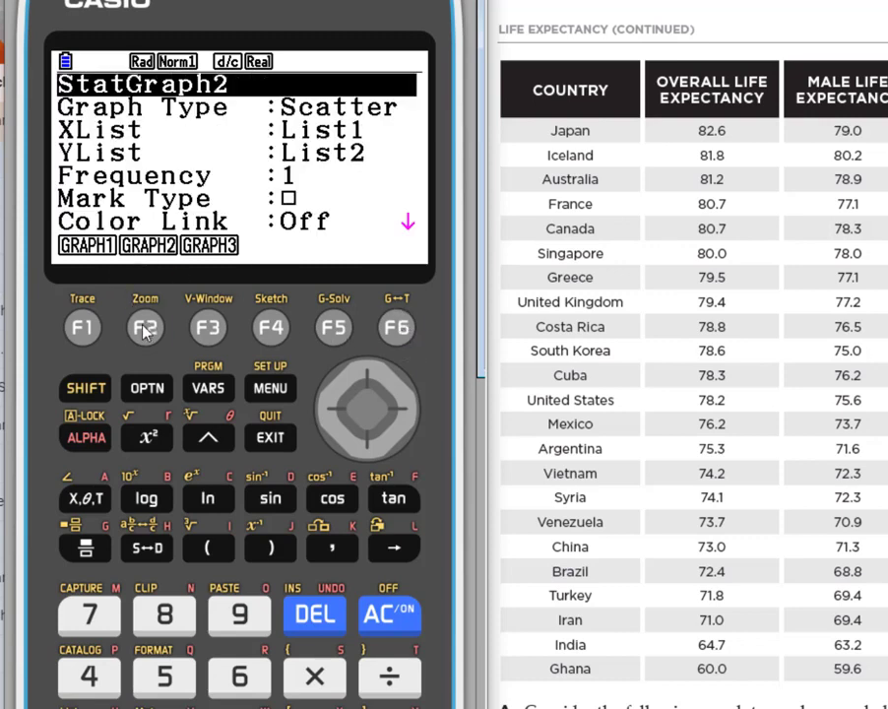
pyautogui.click(367, 447)
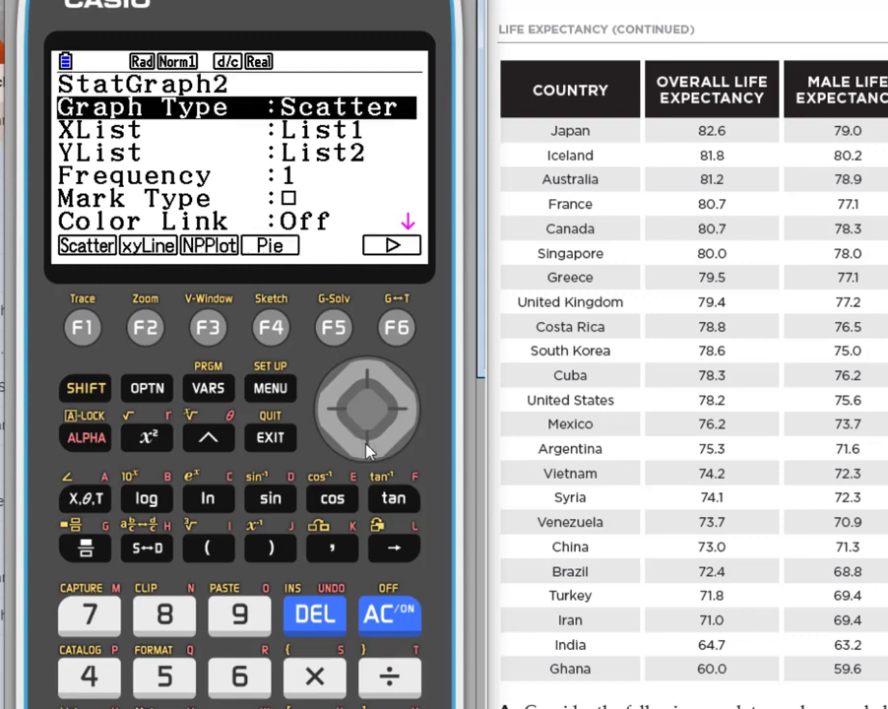
pyautogui.click(367, 447)
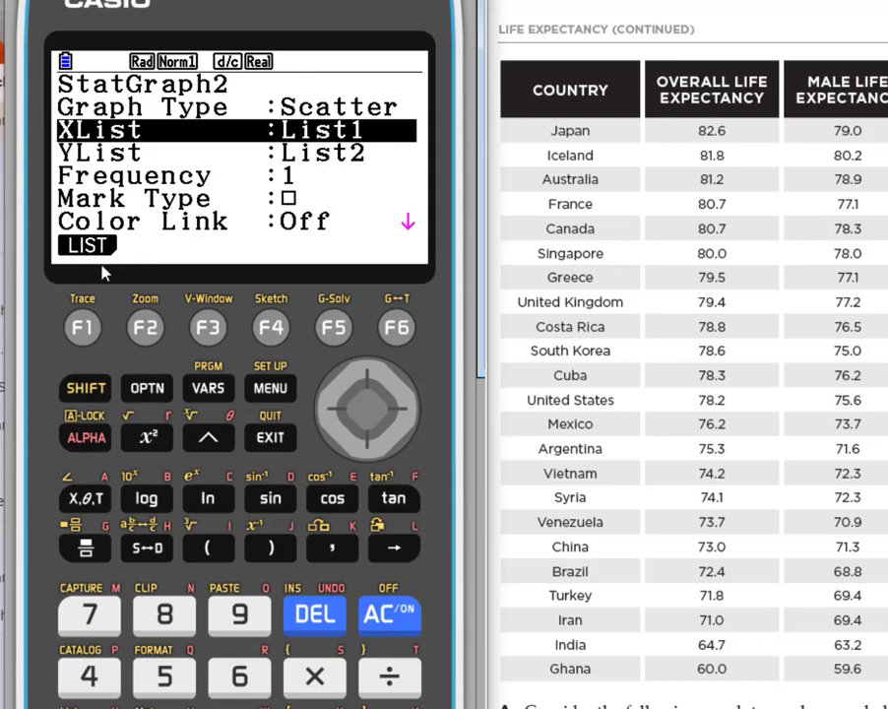
# Step: Turn StatGraph2 on and draw its scatter plot
pyautogui.click(290, 438)
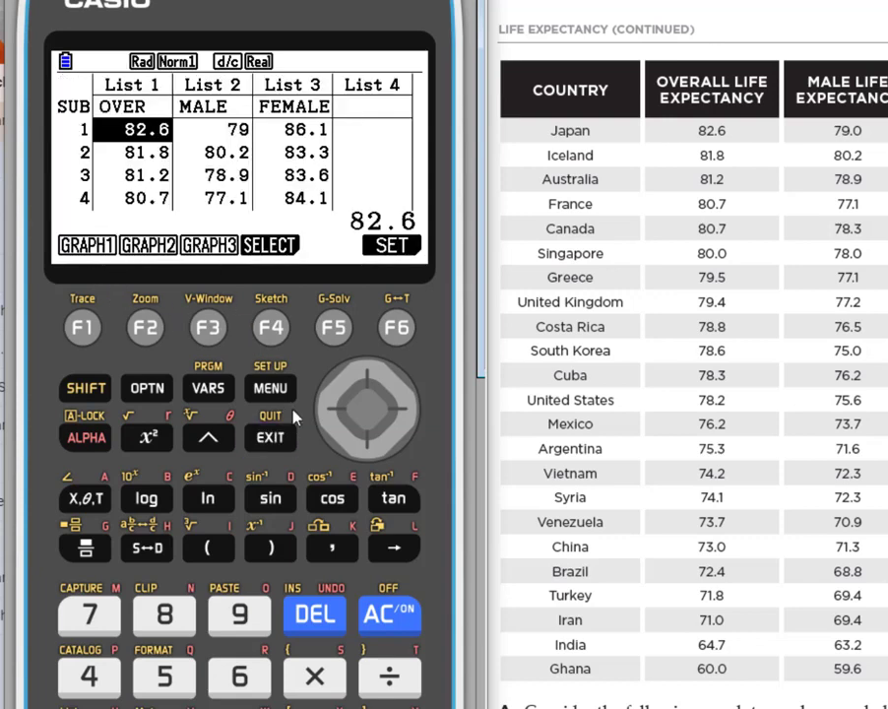
pyautogui.click(272, 336)
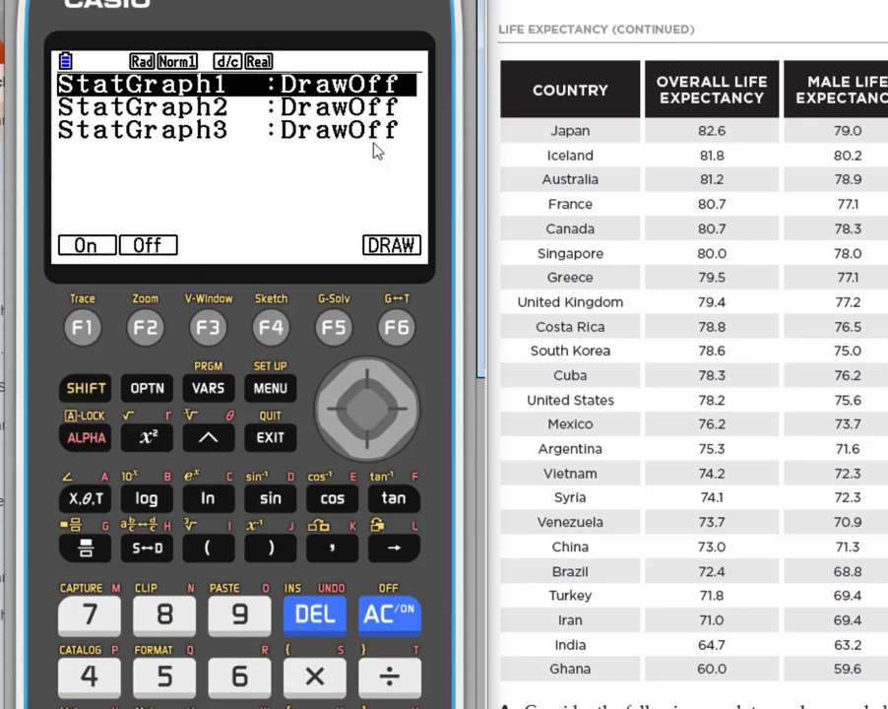
pyautogui.click(365, 455)
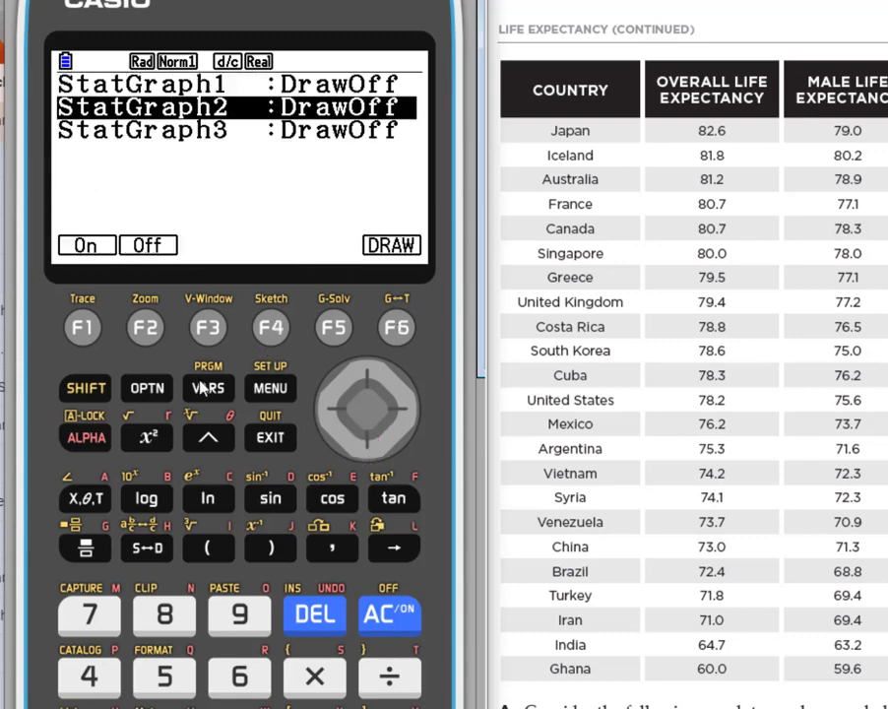
pyautogui.click(82, 325)
pyautogui.click(399, 329)
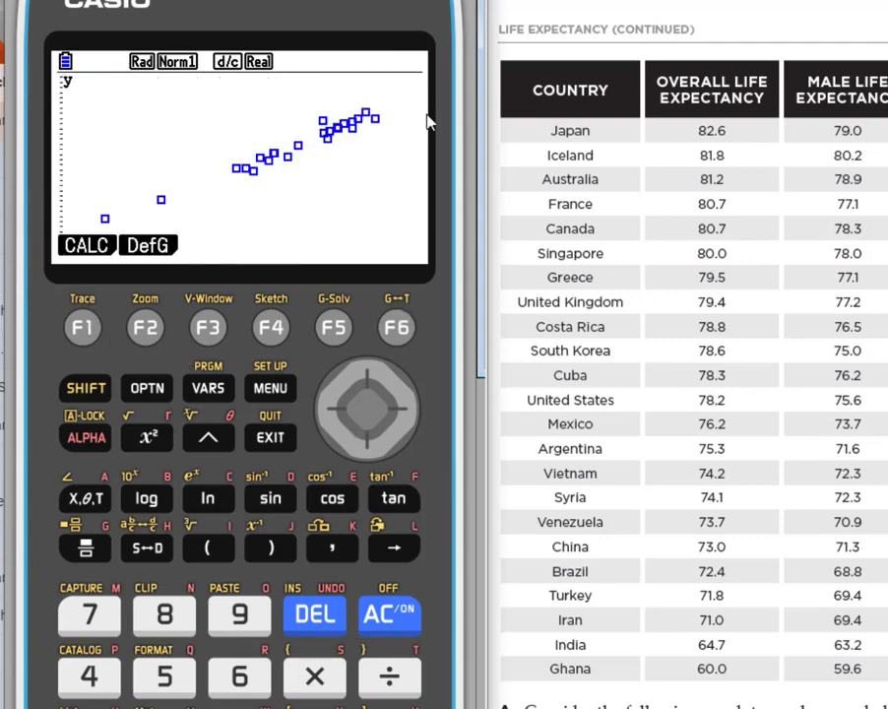
# Step: Compute StatGraph2's ax+b regression (a=0.93137797, b=2.96207723, r=0.98437303) and return
pyautogui.click(94, 246)
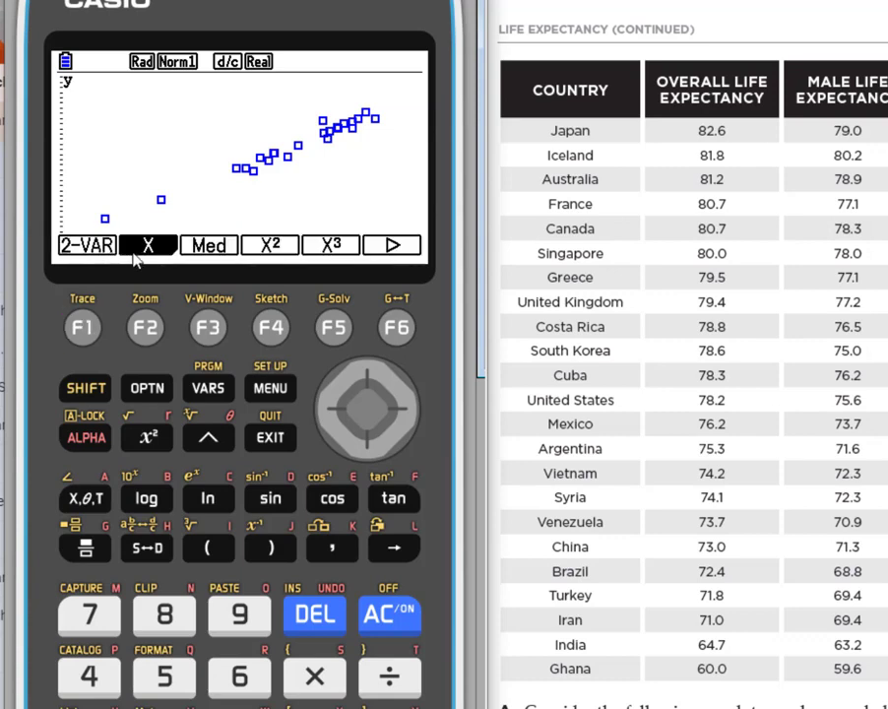
pyautogui.click(149, 333)
pyautogui.click(86, 323)
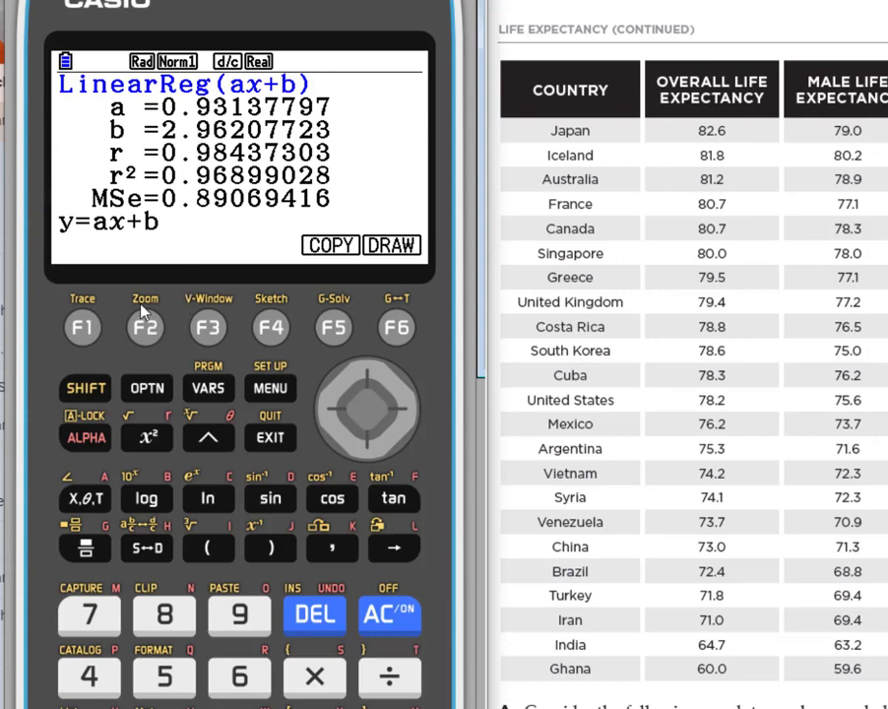
pyautogui.click(268, 441)
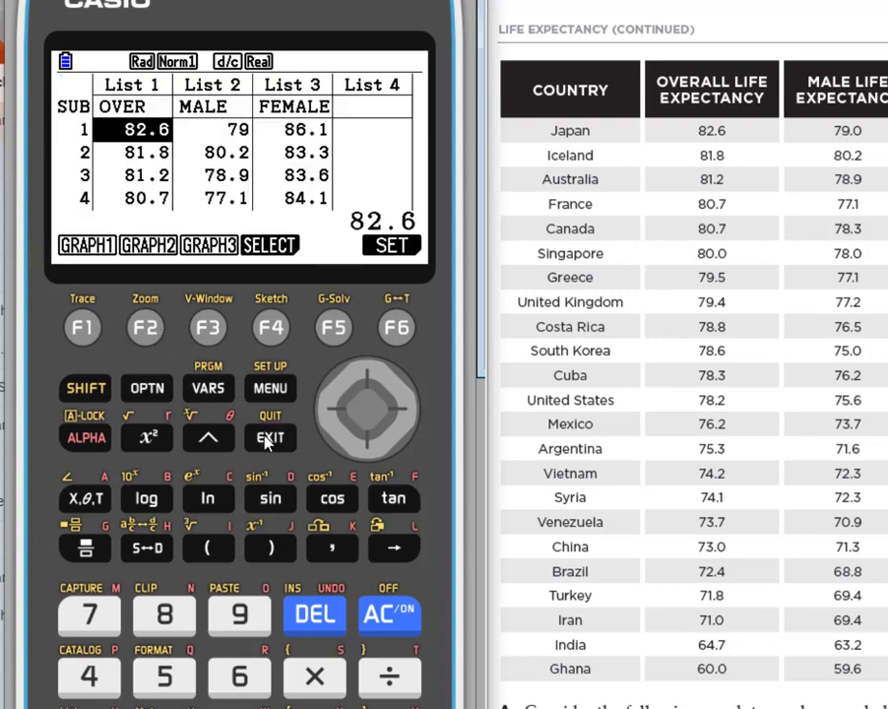
# Step: Plot StatGraph2 and compute its Med-Med regression: a = 1.01744186, b = -4.1596899
pyautogui.click(151, 333)
pyautogui.click(79, 330)
pyautogui.click(214, 331)
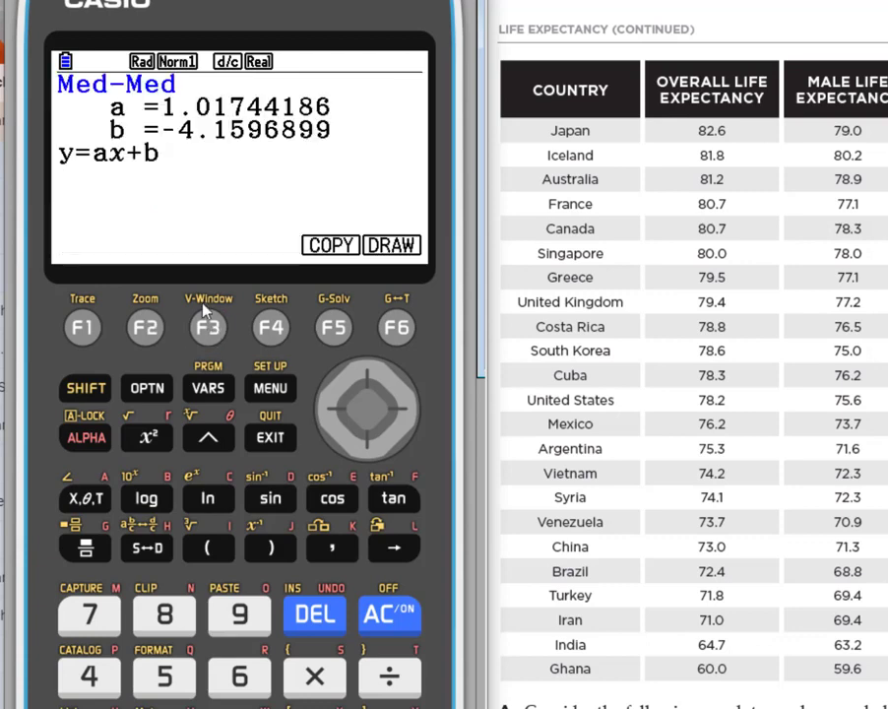